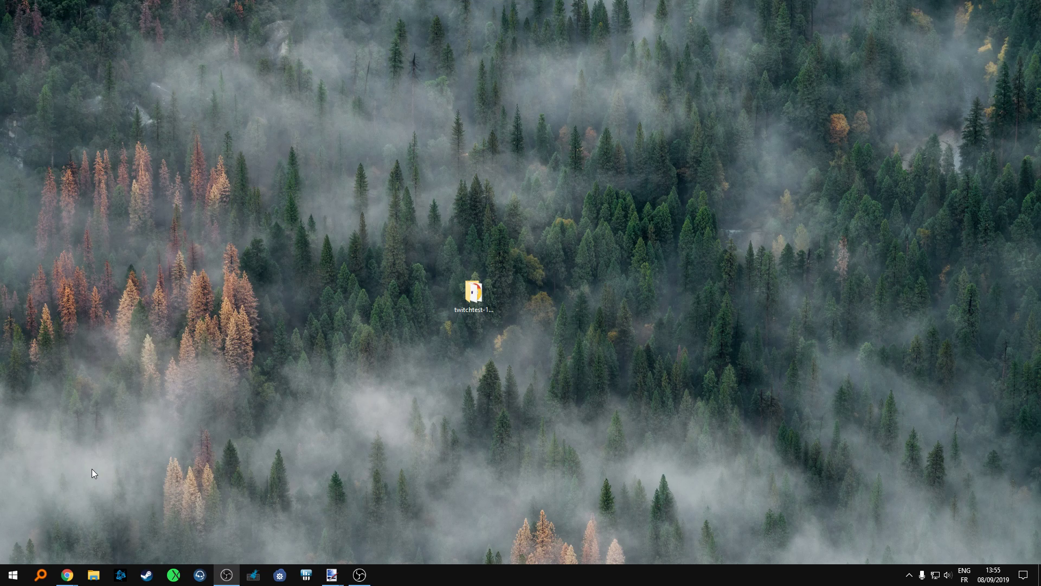
Switch to the speed test image in paint.net and, in red, cross out the ping and download results and box the upload result.
mouse_move(332, 575)
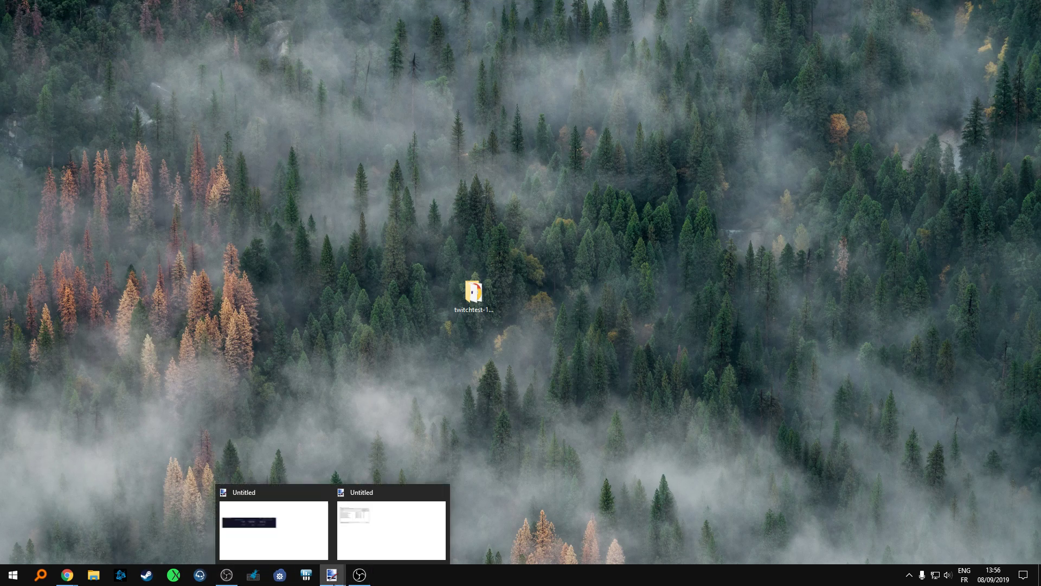
click(305, 547)
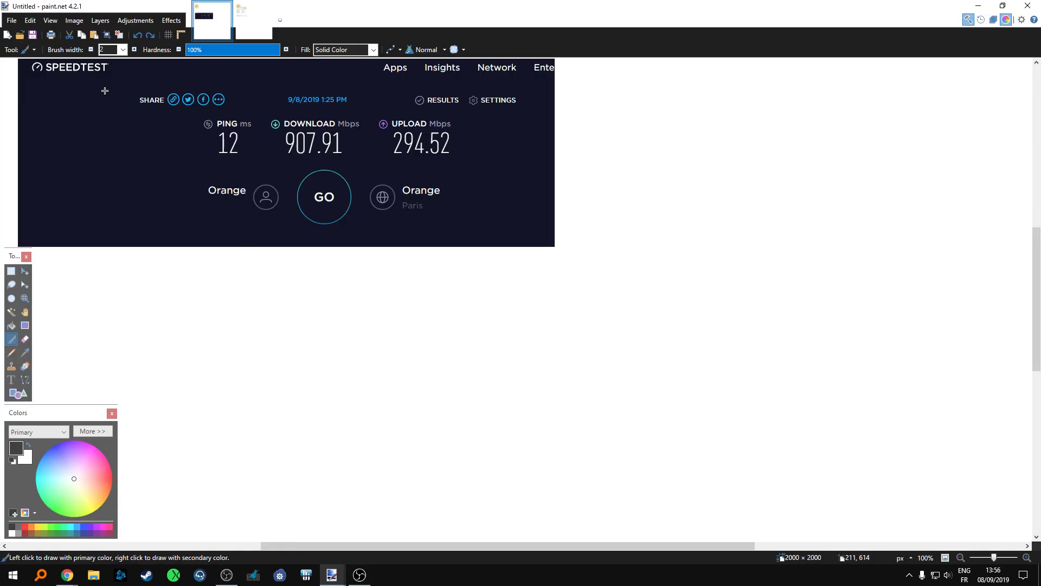
click(25, 531)
drag(207, 119, 237, 153)
drag(243, 116, 188, 169)
drag(350, 115, 284, 156)
drag(289, 112, 359, 158)
mouse_move(375, 108)
mouse_down()
mouse_move(384, 161)
mouse_move(479, 164)
mouse_move(484, 115)
mouse_move(369, 107)
mouse_up()
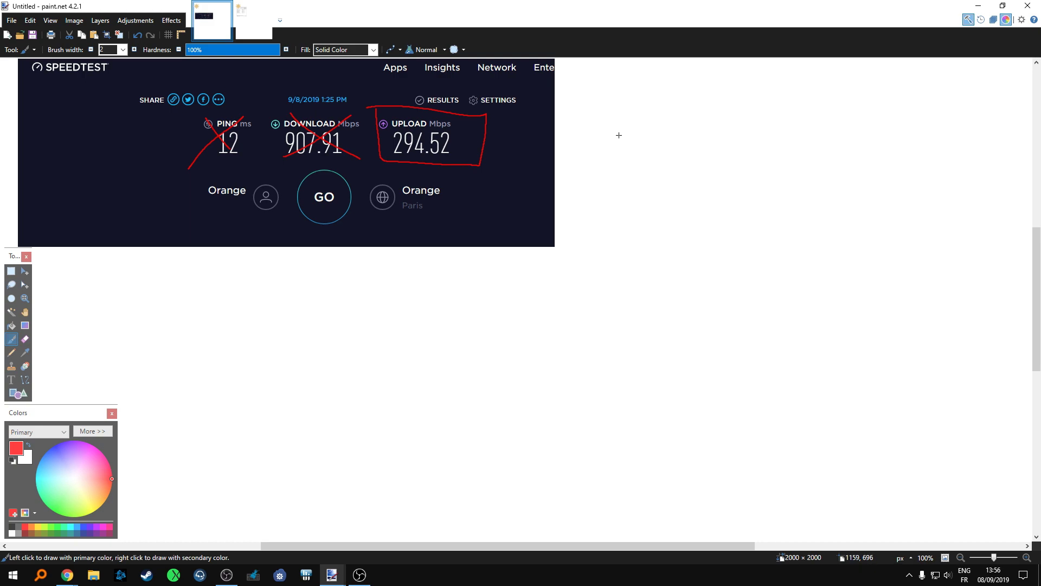
Handwrite "10 mbps" in red beside the speed test capture and draw an angled line below and beside it.
drag(592, 129, 614, 146)
drag(657, 112, 655, 115)
mouse_move(683, 147)
mouse_down()
mouse_move(738, 153)
mouse_move(738, 189)
mouse_move(739, 163)
mouse_up()
mouse_move(730, 122)
mouse_down()
mouse_move(734, 161)
mouse_move(765, 171)
mouse_up()
mouse_move(605, 194)
mouse_down()
mouse_move(863, 236)
mouse_move(883, 86)
mouse_up()
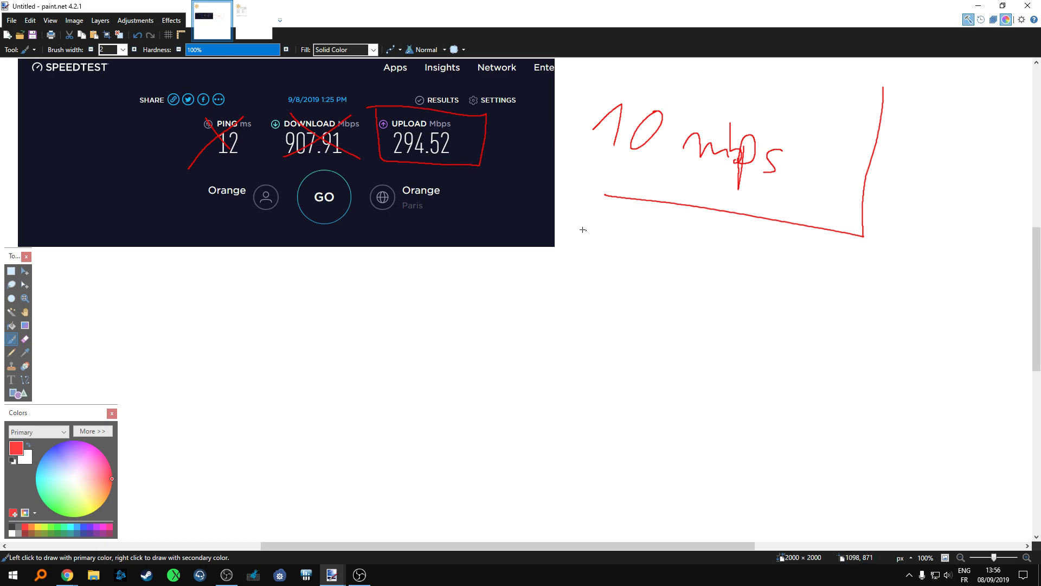
On the Twitch Bandwidth Test image, circle Get Key, underline the stream key, and tick Europe and the Reset button in red.
click(260, 39)
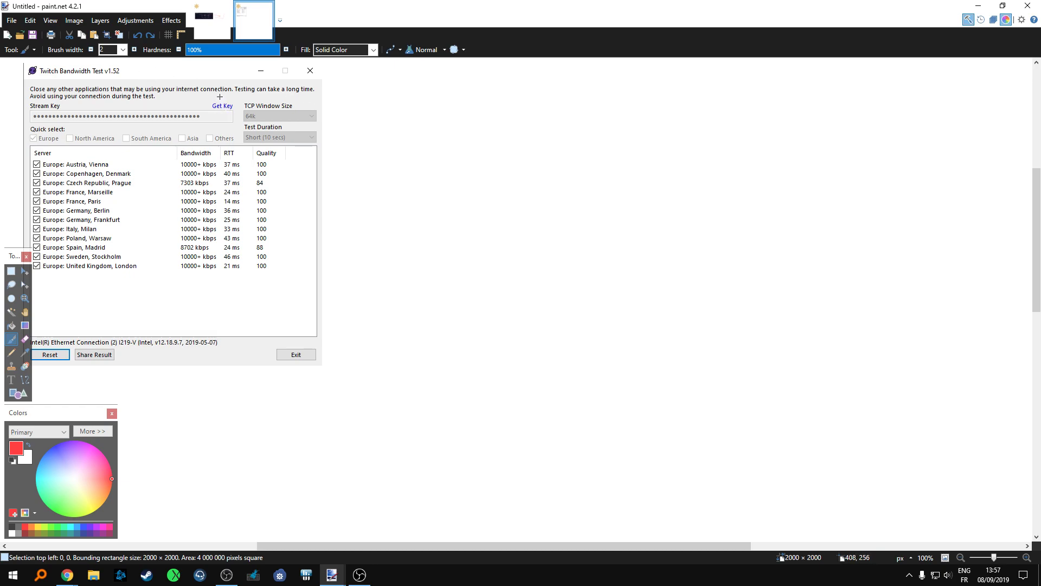
mouse_move(217, 98)
mouse_down()
mouse_move(198, 105)
mouse_move(216, 98)
mouse_up()
drag(104, 114, 157, 116)
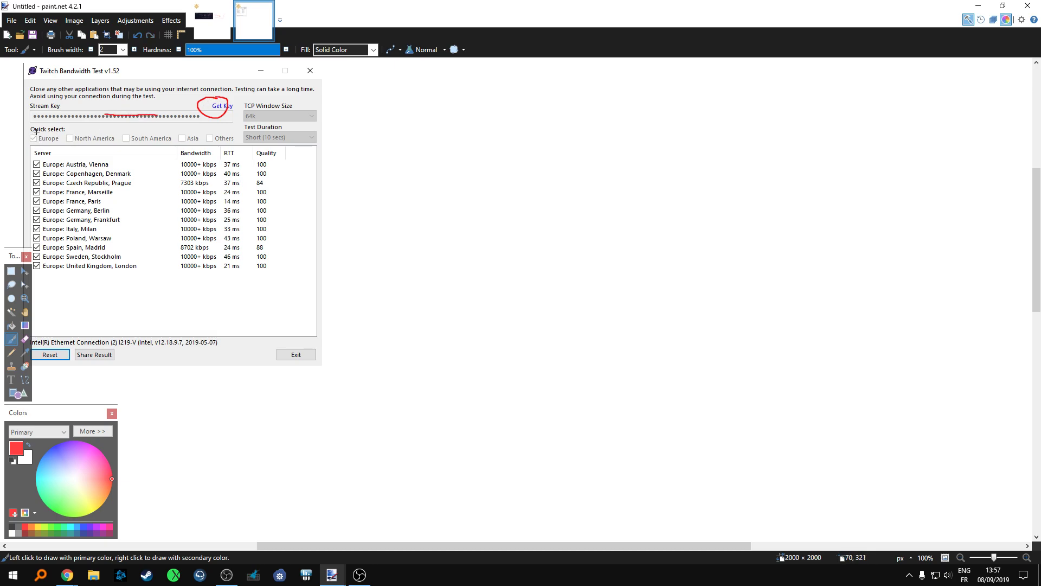
drag(31, 134, 39, 132)
mouse_move(46, 349)
mouse_down()
mouse_move(52, 360)
mouse_move(65, 353)
mouse_up()
Strike out the Prague and Madrid servers, mark the London RTT value, and circle the Europe: France, Paris server.
drag(44, 184, 267, 181)
drag(268, 248, 30, 246)
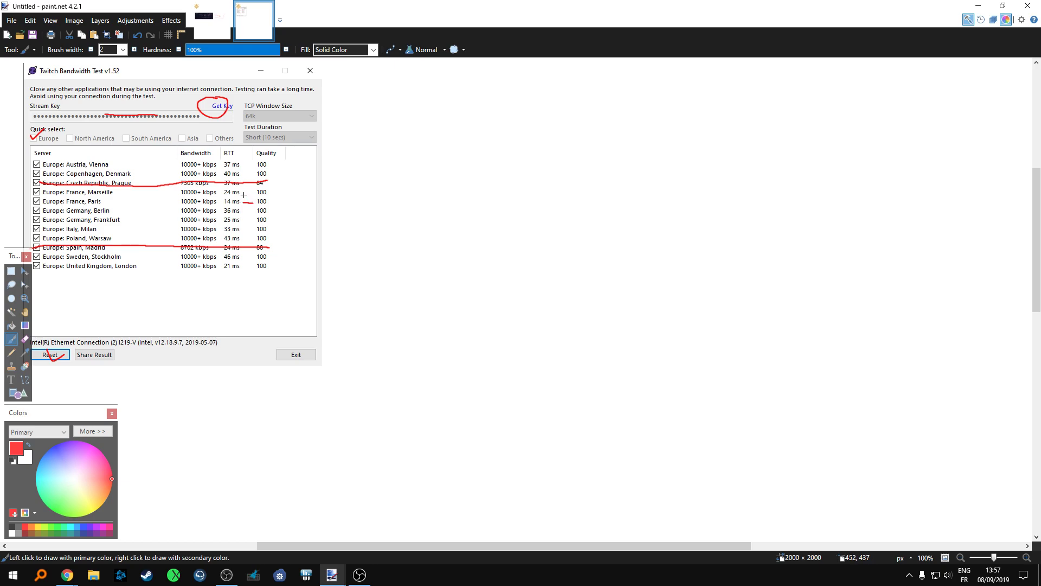
drag(242, 267, 255, 266)
mouse_move(107, 201)
mouse_down()
mouse_move(175, 203)
mouse_move(61, 206)
mouse_move(42, 196)
mouse_move(105, 207)
mouse_up()
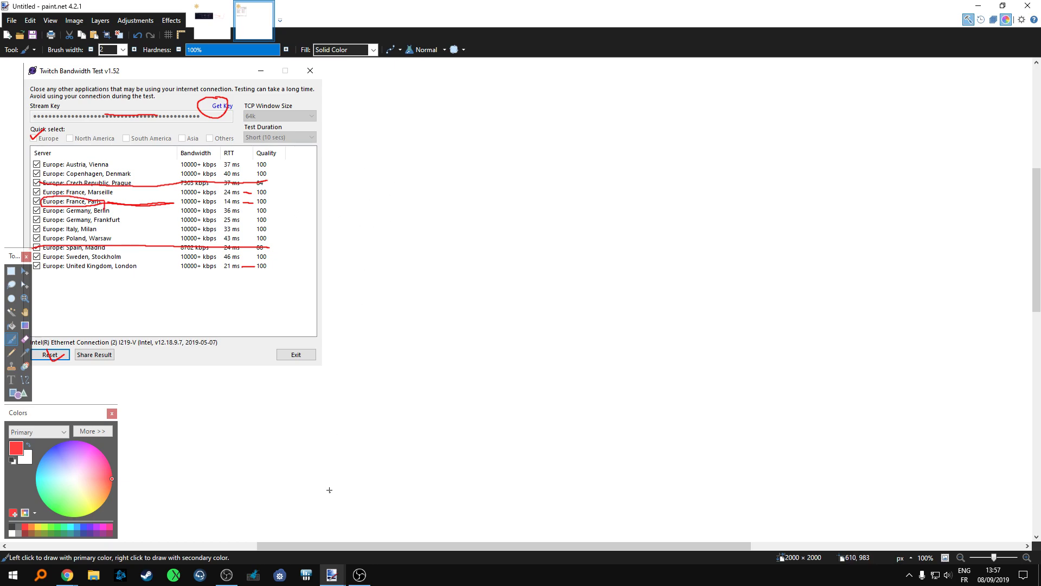
Switch to OBS, open its settings, and choose Français as the language and Dark (Défaut) as the theme.
click(360, 575)
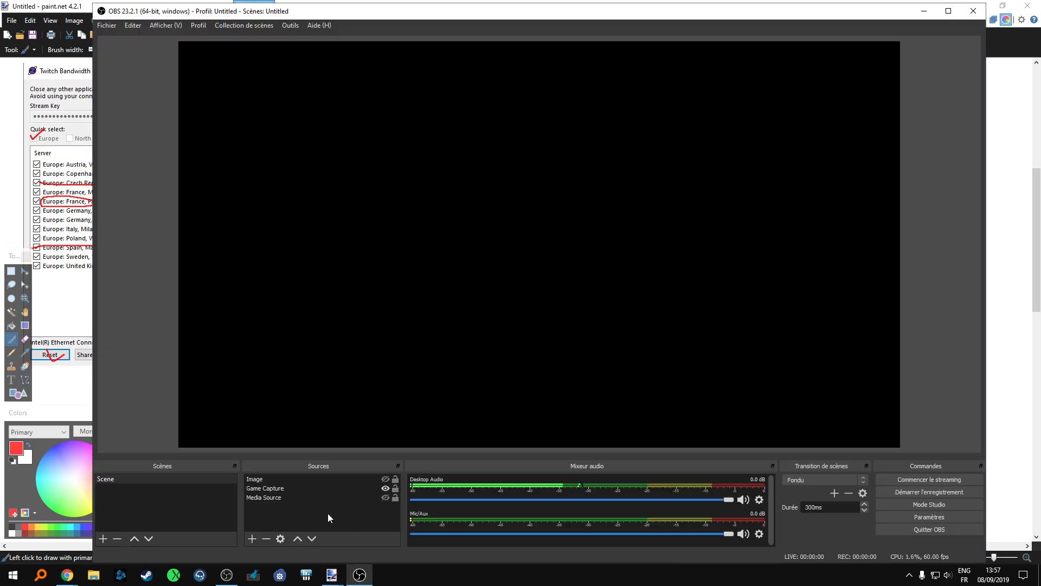
click(935, 518)
click(500, 112)
click(500, 113)
click(499, 132)
click(491, 142)
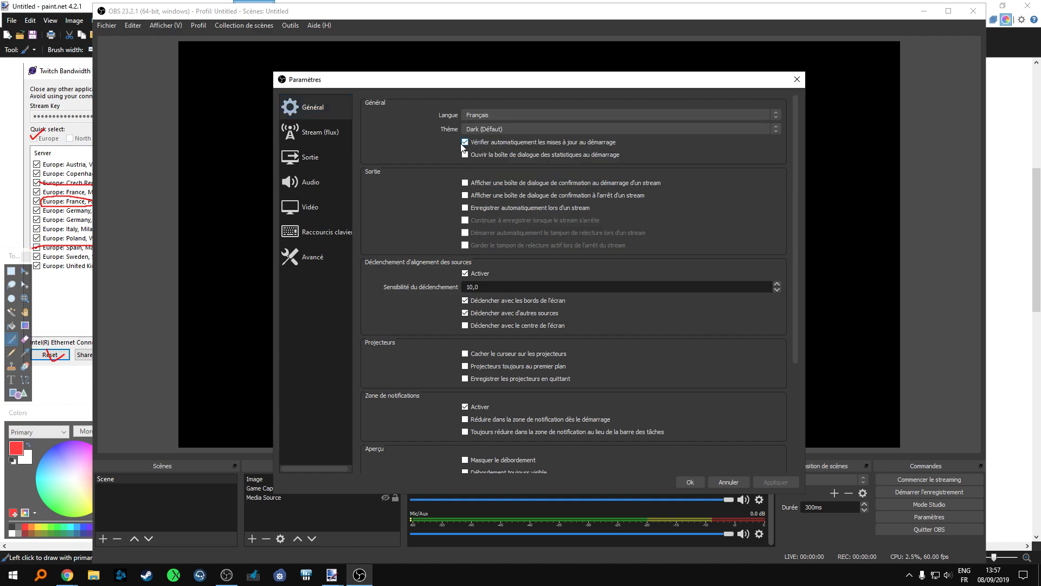
Set the Twitch stream server to Europe: France, Paris and apply the change.
click(336, 138)
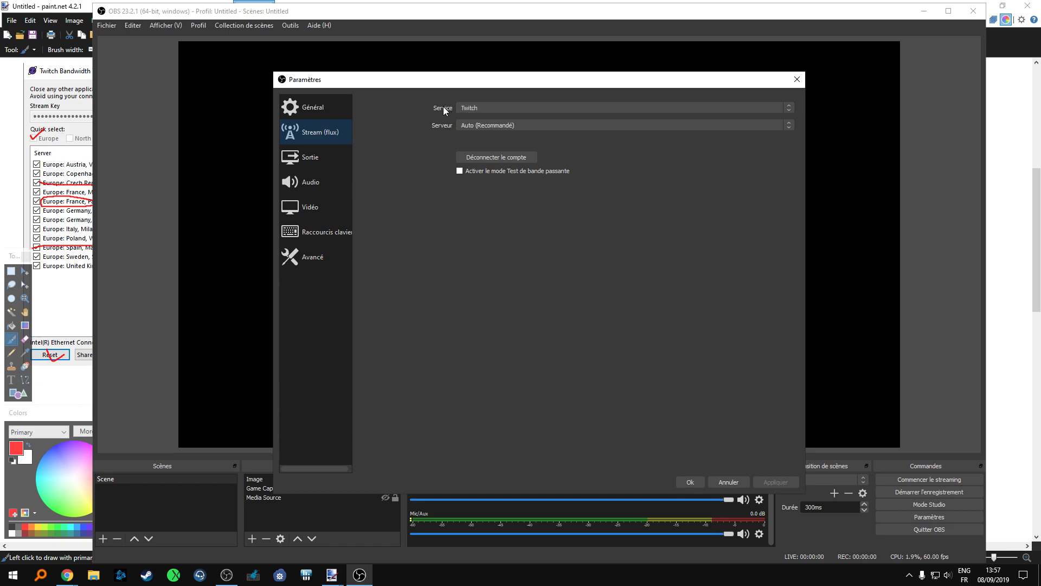
click(502, 126)
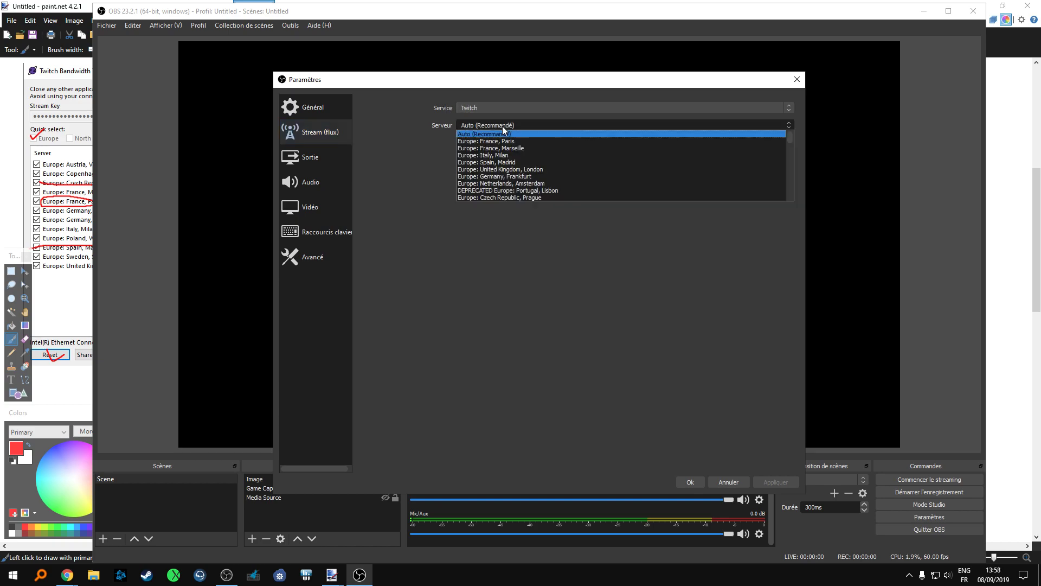
click(532, 141)
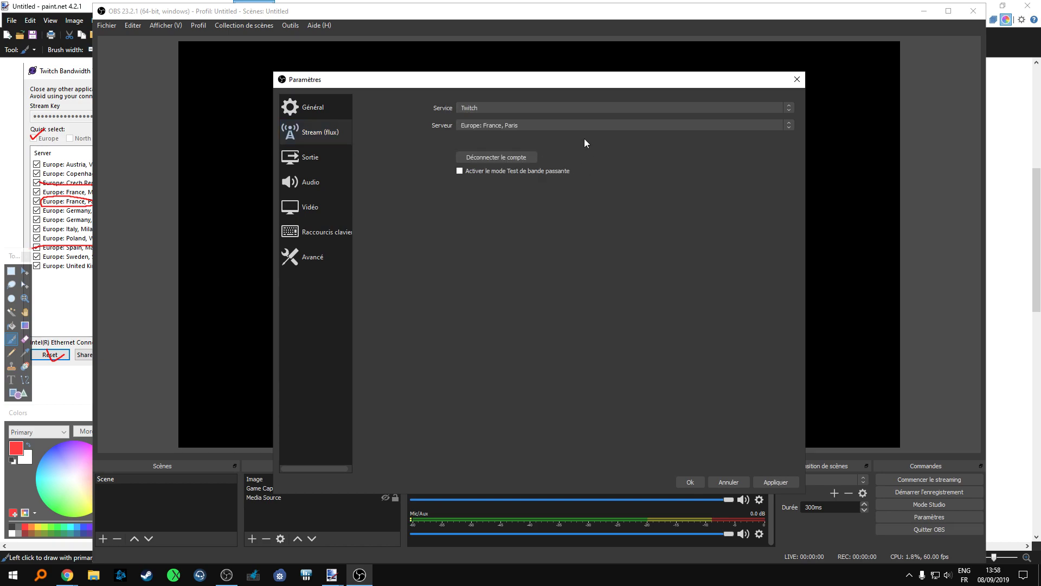
click(774, 481)
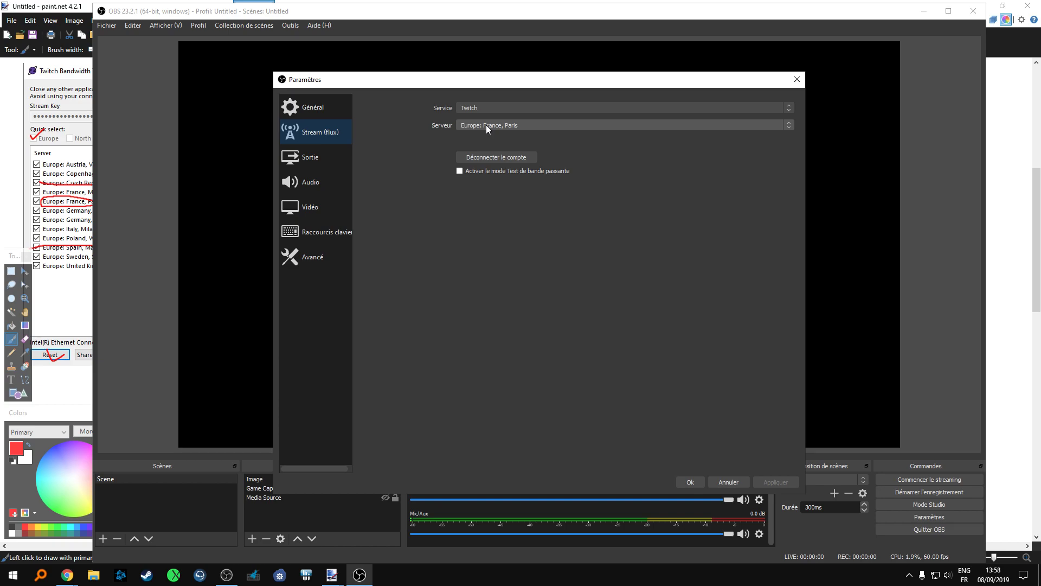
click(512, 126)
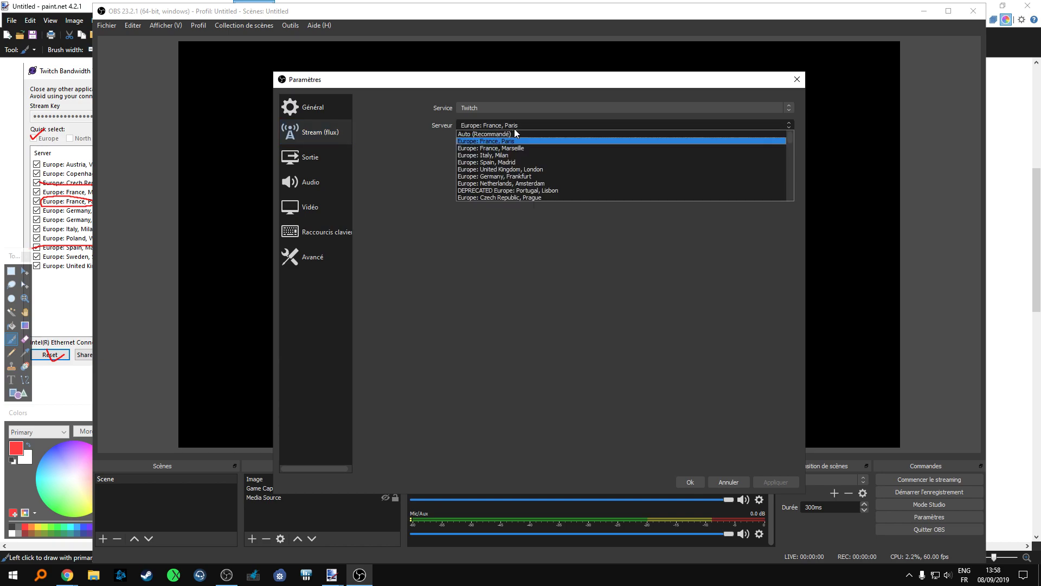
click(535, 141)
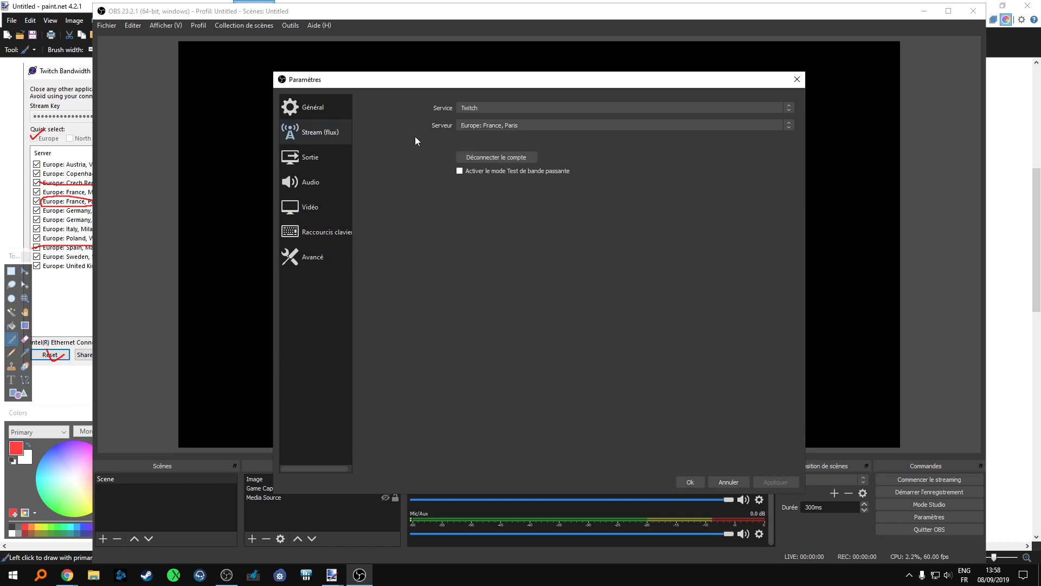
Set the output mode to Avancé in the output settings.
click(314, 160)
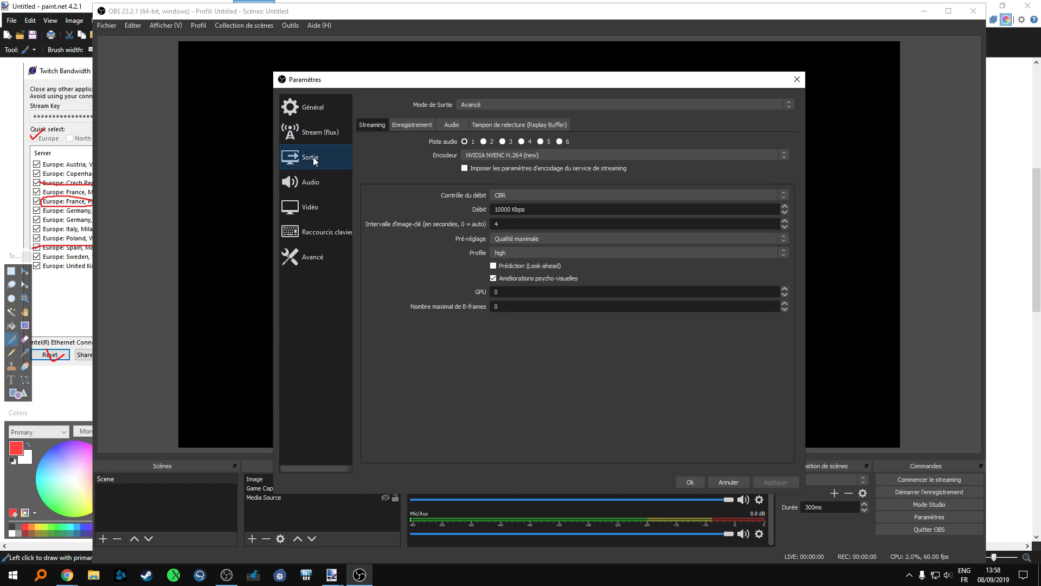
click(496, 105)
click(496, 113)
click(519, 103)
click(516, 112)
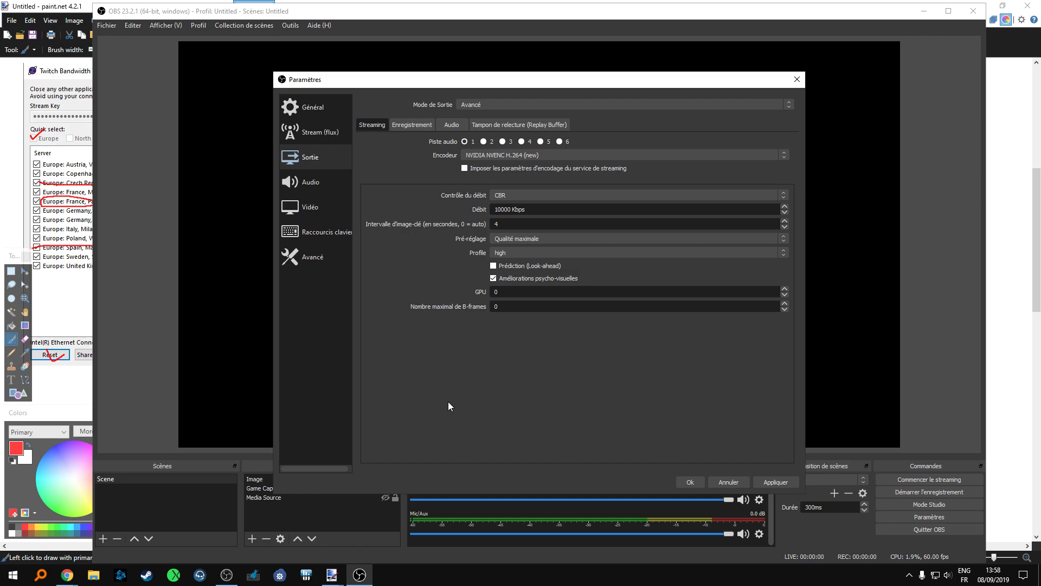
Review the available streaming encoders and try x264.
click(515, 154)
click(512, 164)
click(508, 156)
click(491, 159)
click(490, 157)
click(499, 161)
click(487, 157)
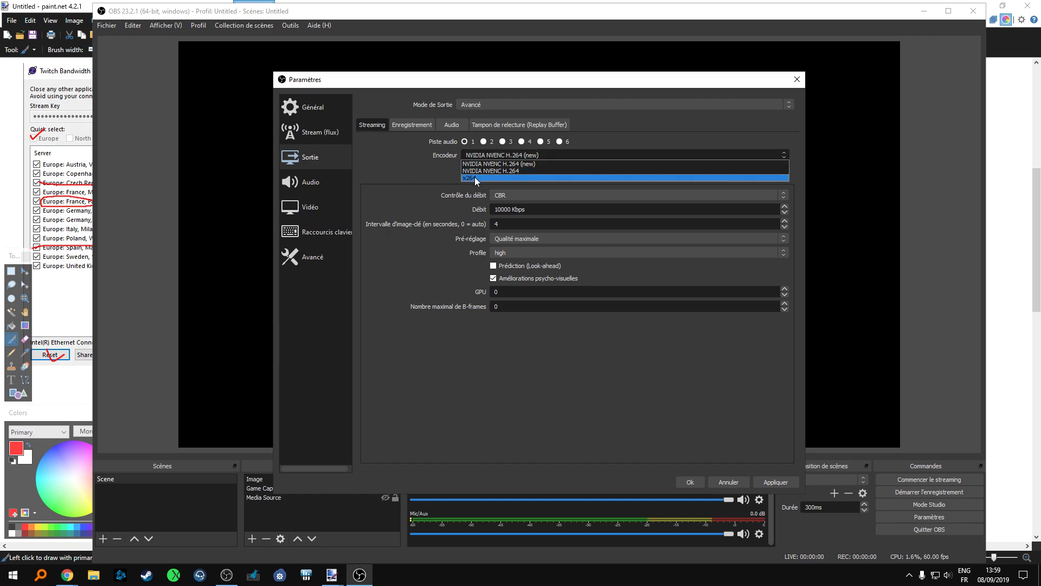
click(492, 155)
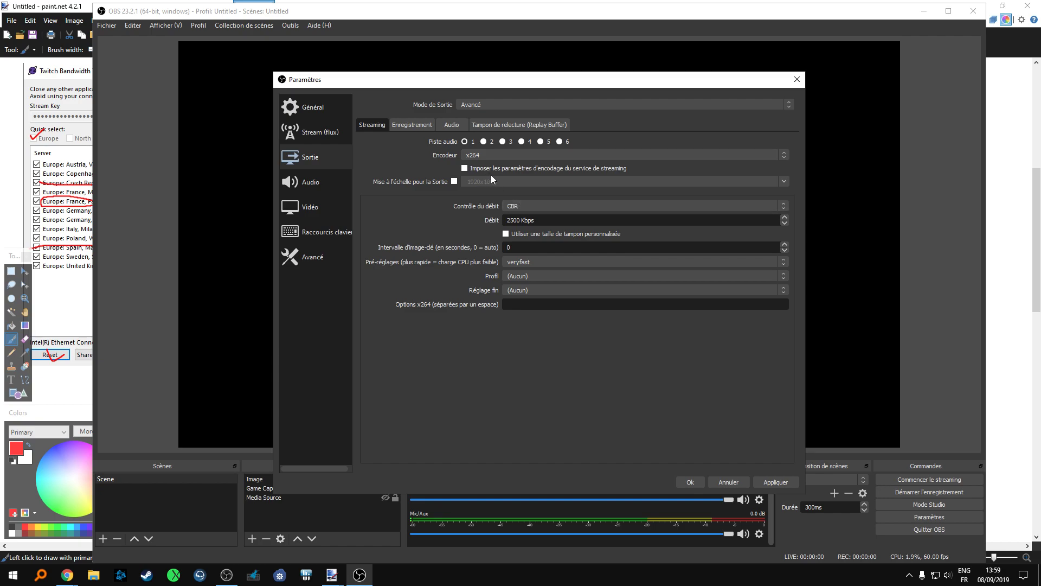
Try the ultrafast and faster x264 presets before returning the preset to veryfast.
click(531, 262)
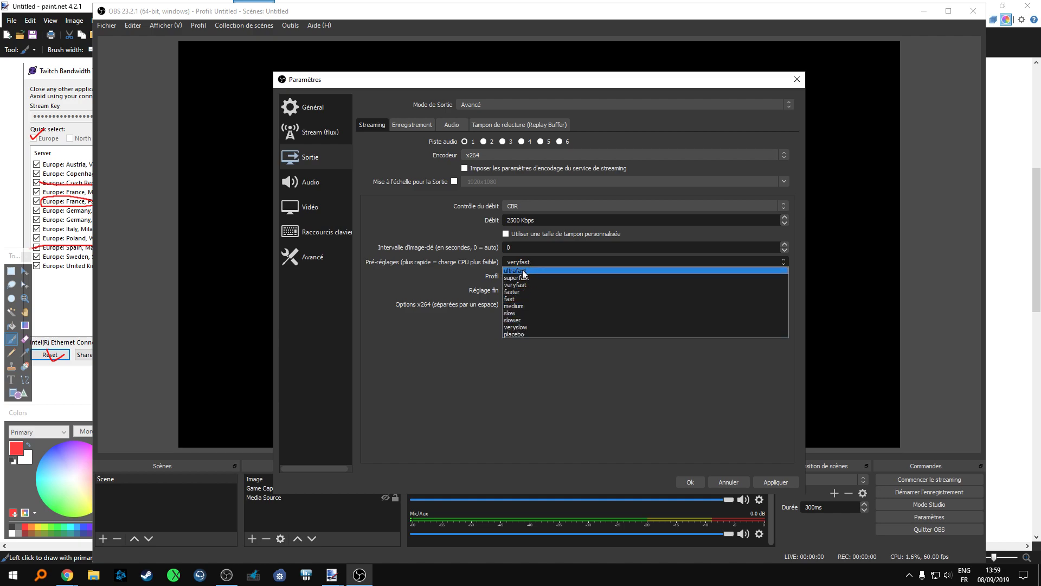
click(523, 271)
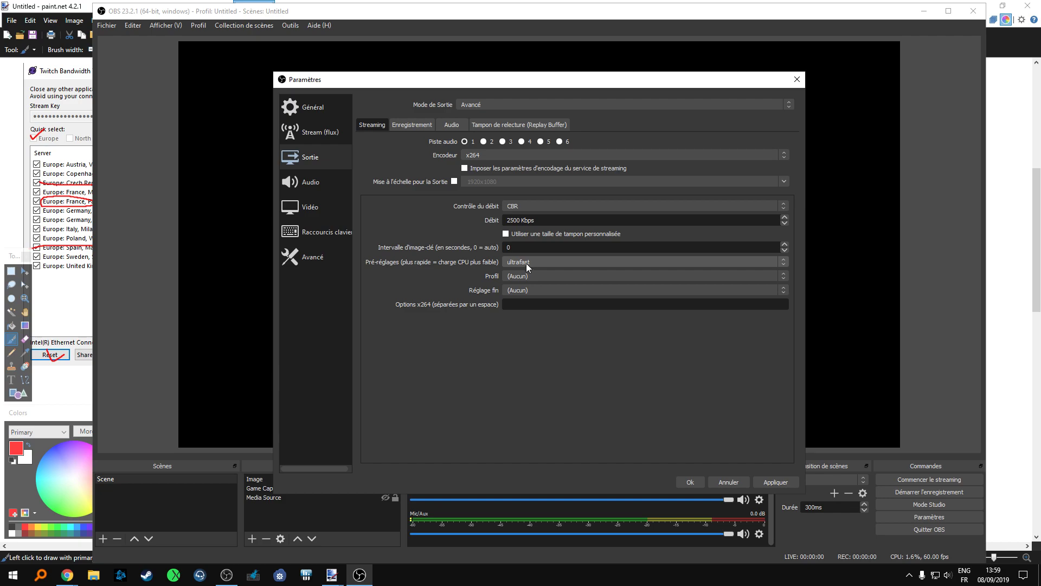
click(525, 262)
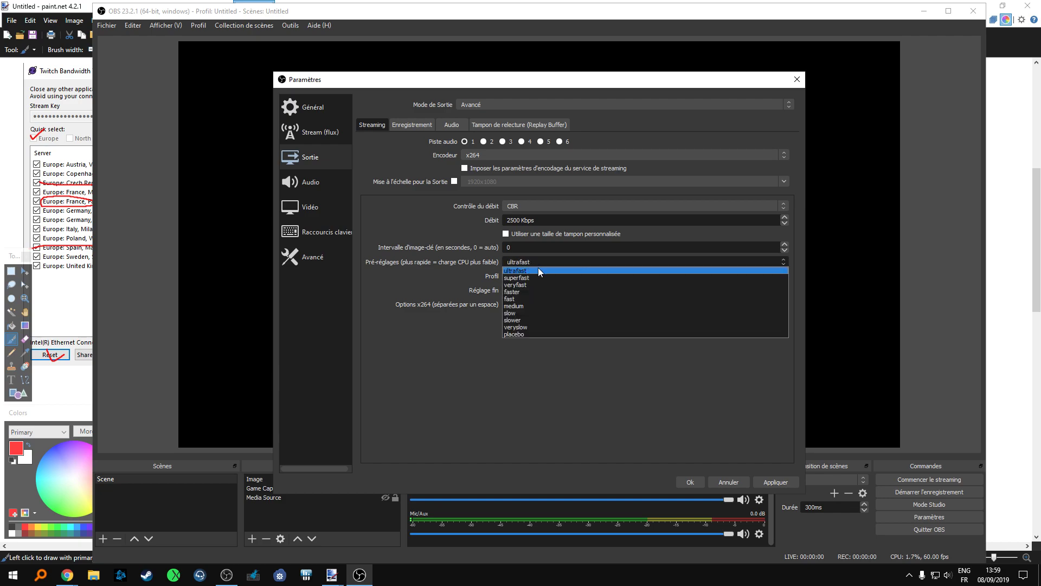
click(555, 294)
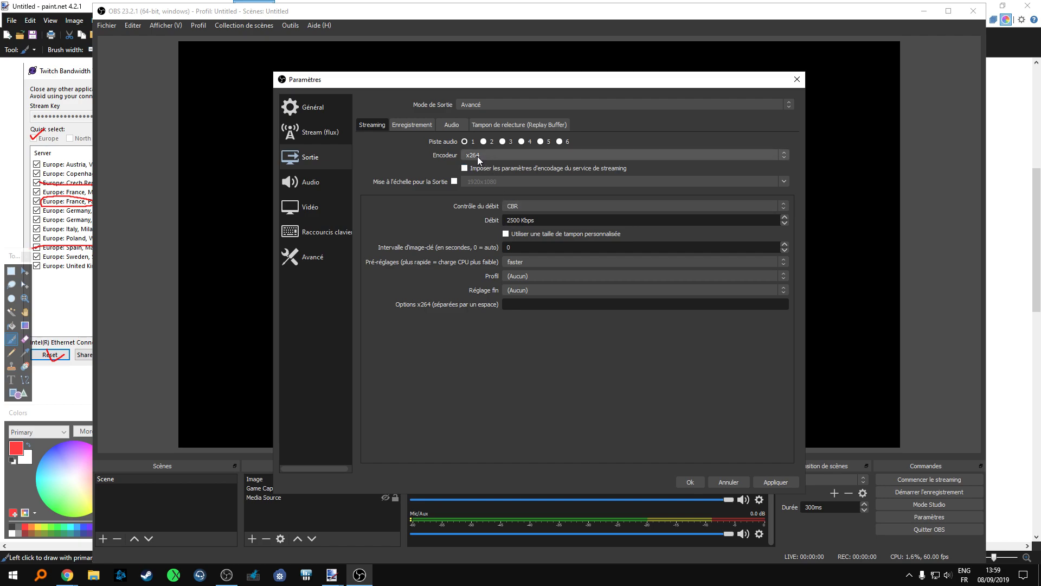
click(533, 263)
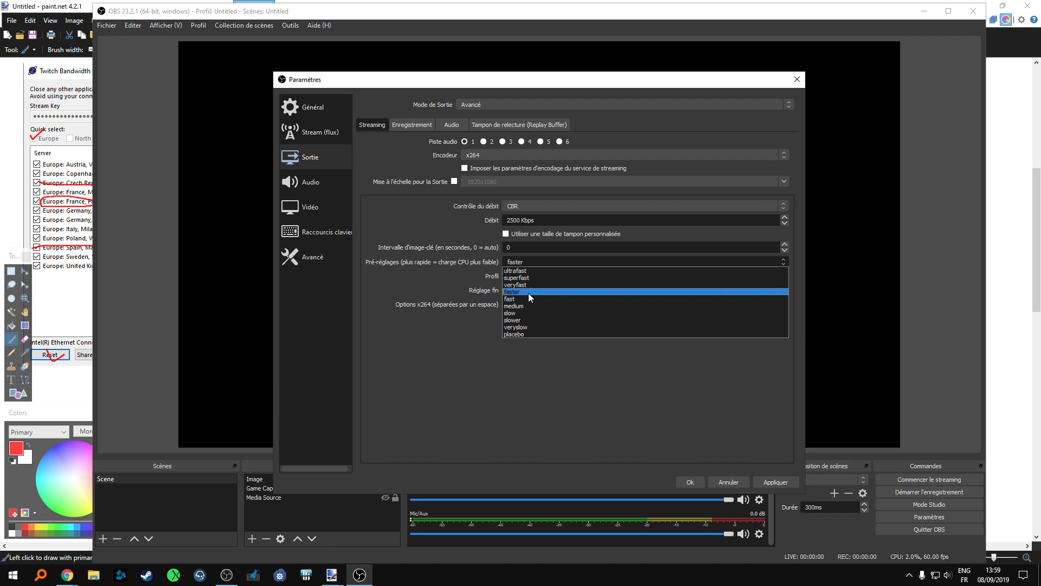
click(528, 285)
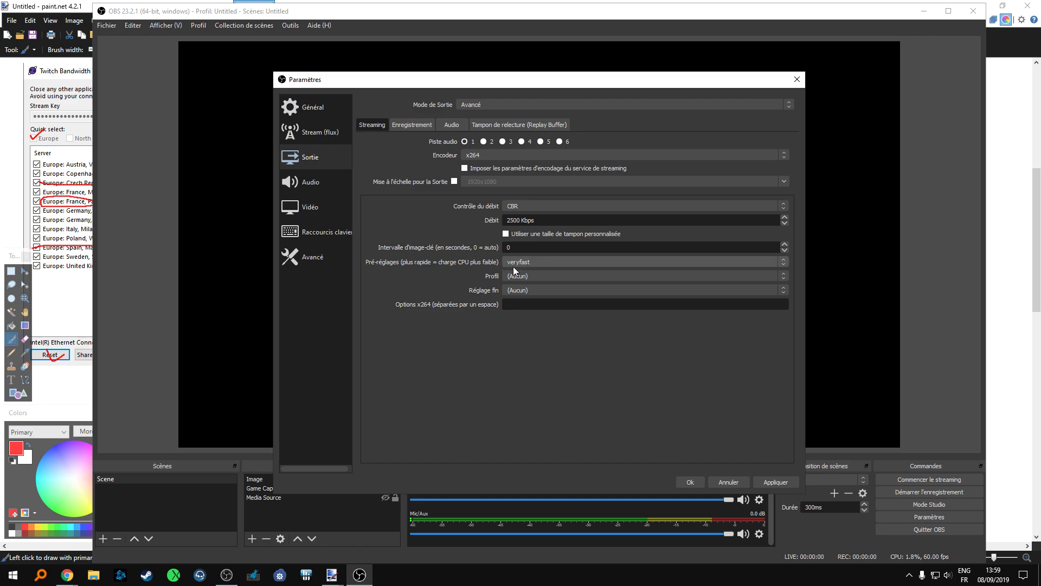
Set the streaming encoder to NVIDIA NVENC H.264 (new).
click(507, 155)
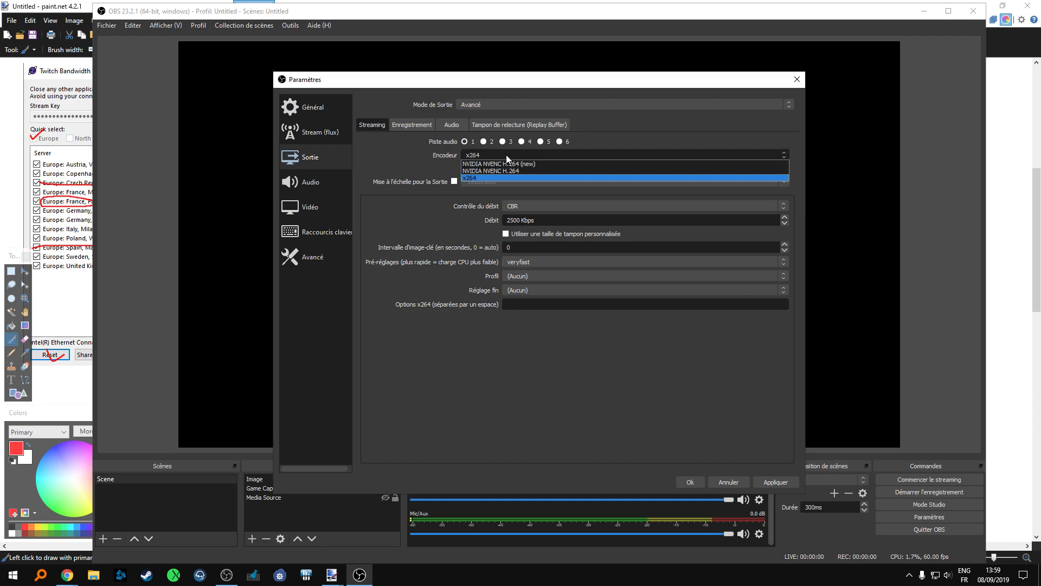
click(505, 163)
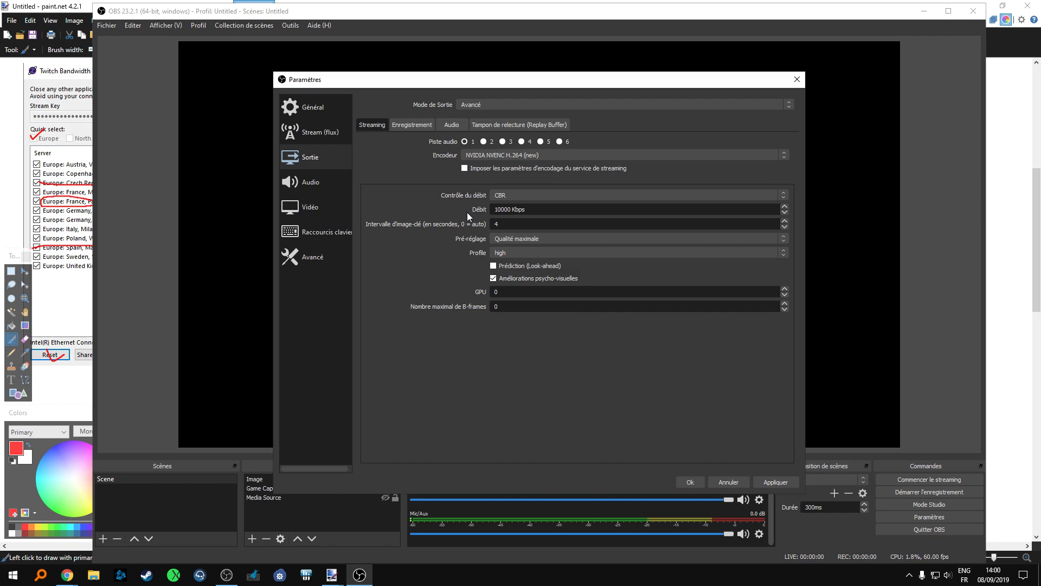
click(522, 155)
click(526, 155)
click(519, 156)
click(521, 155)
click(522, 155)
click(353, 171)
click(488, 155)
click(501, 163)
click(515, 156)
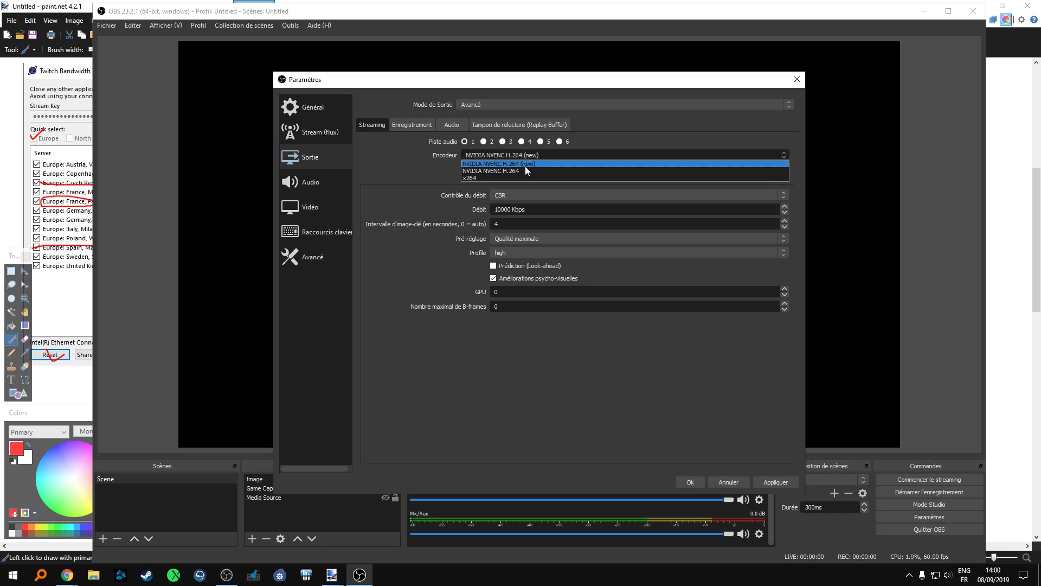
click(523, 164)
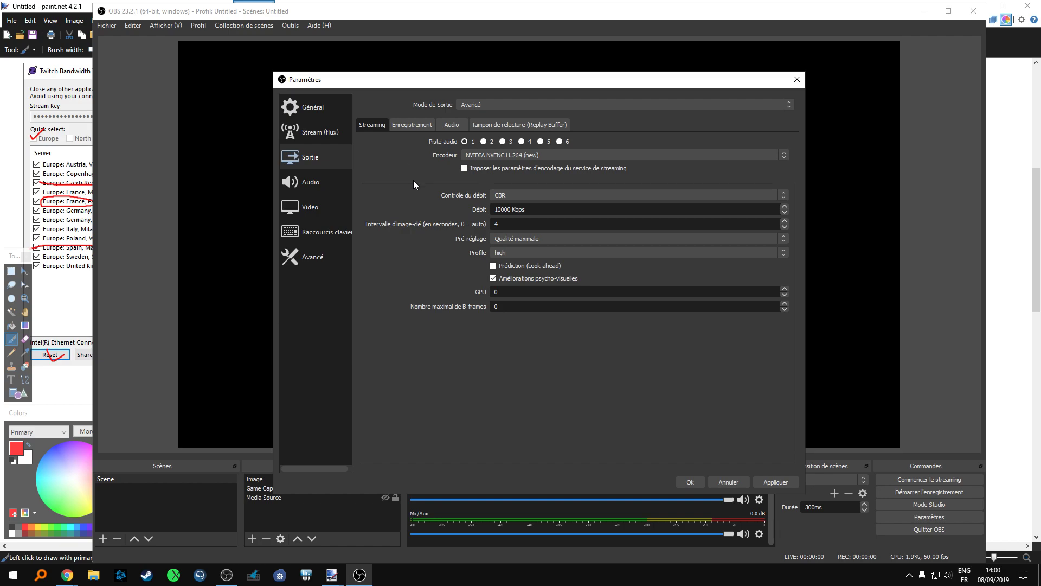
Set the streaming bitrate to 6000 Kbps.
click(465, 169)
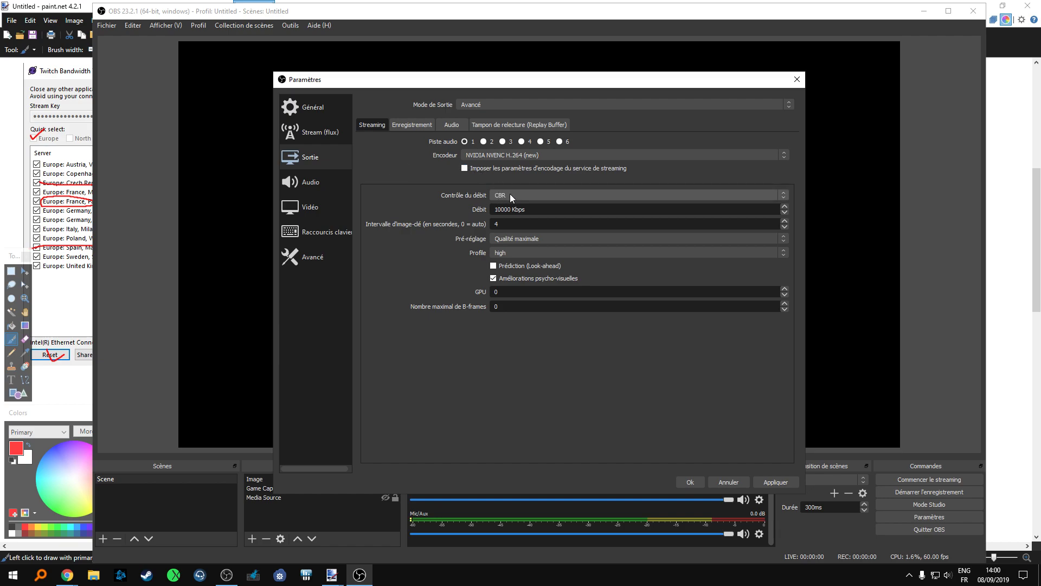
drag(502, 209, 484, 212)
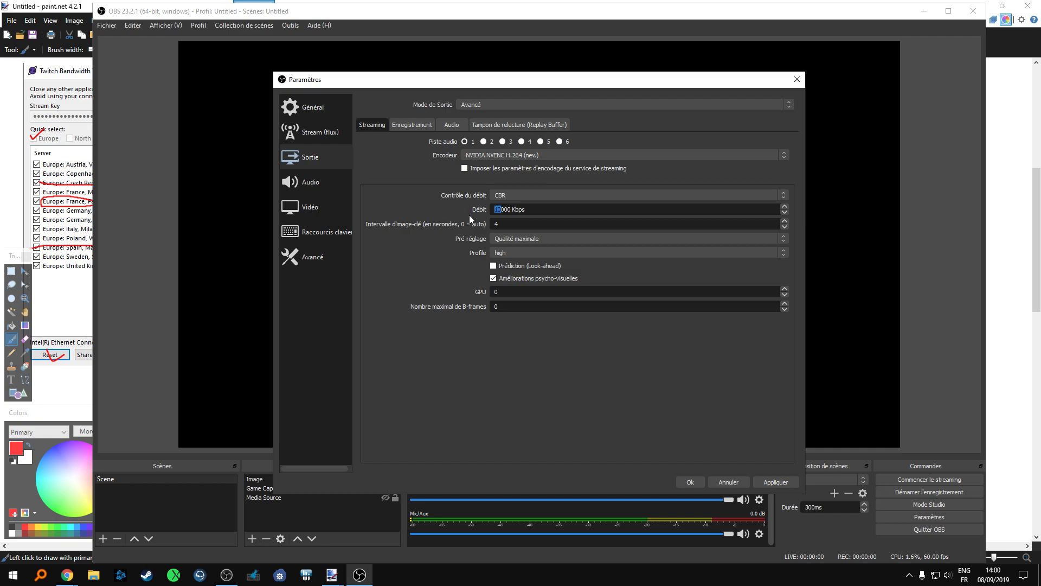
text(6)
drag(527, 210, 459, 215)
click(465, 215)
text(2)
text(0)
Set the encoder profile to high and check the preset and GPU settings.
click(515, 237)
click(515, 238)
click(517, 252)
click(515, 261)
mouse_move(542, 263)
click(504, 291)
drag(501, 292, 448, 298)
In the audio settings, keep desktop audio on Par défaut, disable push-to-talk for Mic/Aux, and apply the changes.
click(328, 184)
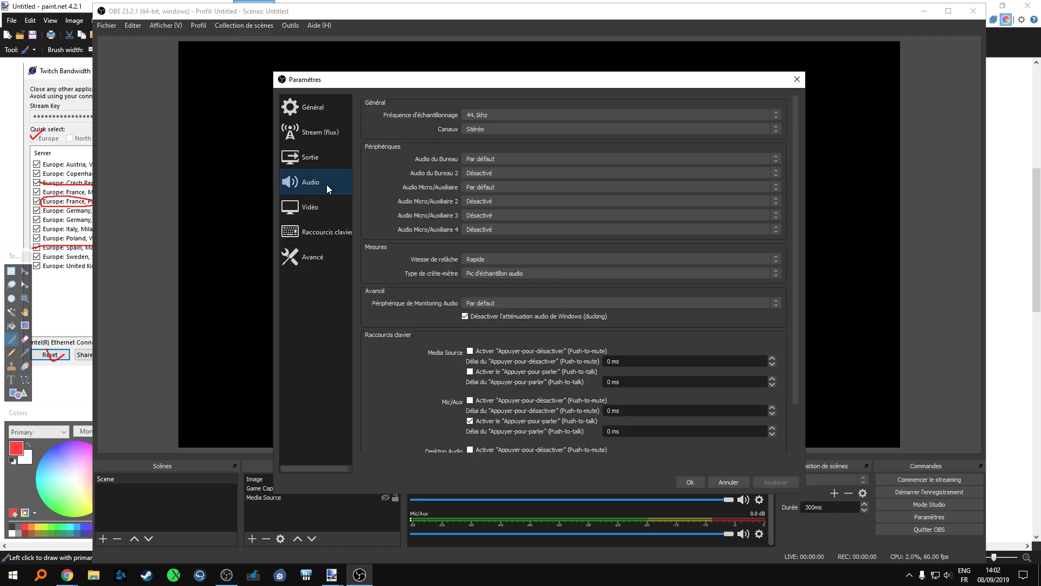
click(502, 159)
click(505, 168)
scroll(542, 315, down, 1)
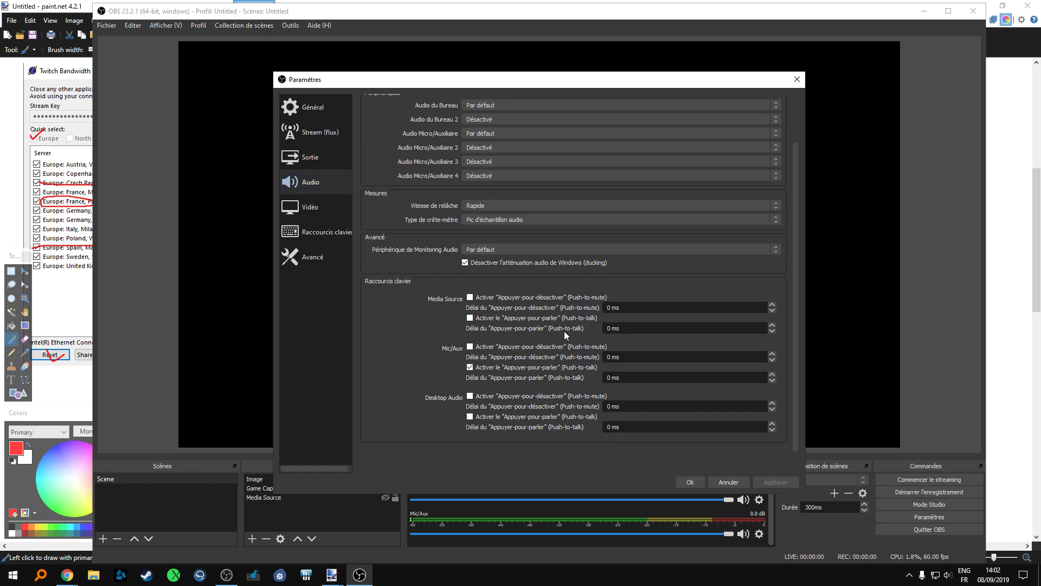
click(470, 367)
click(776, 484)
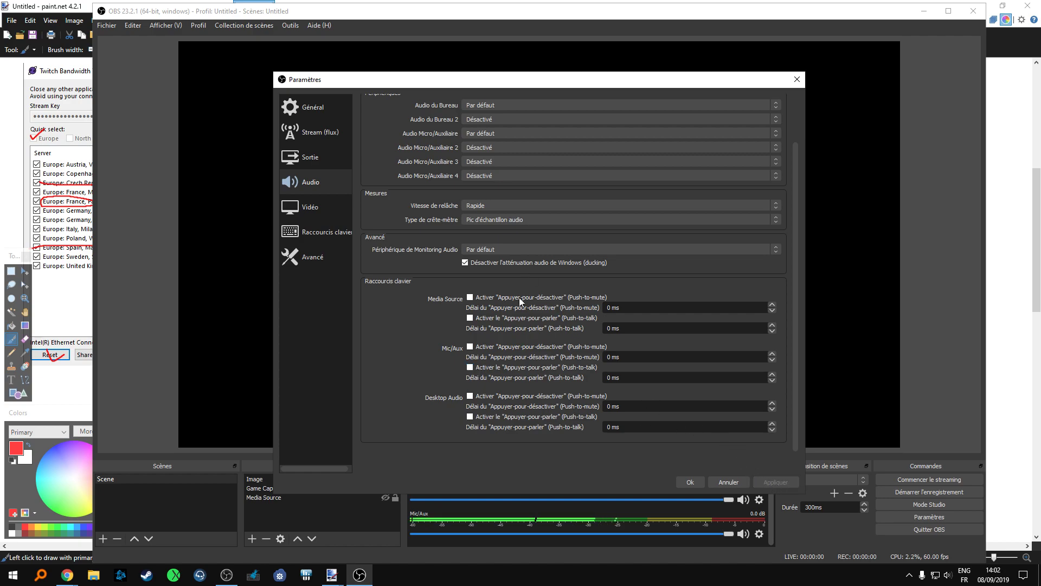
Enable push-to-talk for Mic/Aux, apply the change, and open the video settings.
click(482, 367)
click(780, 484)
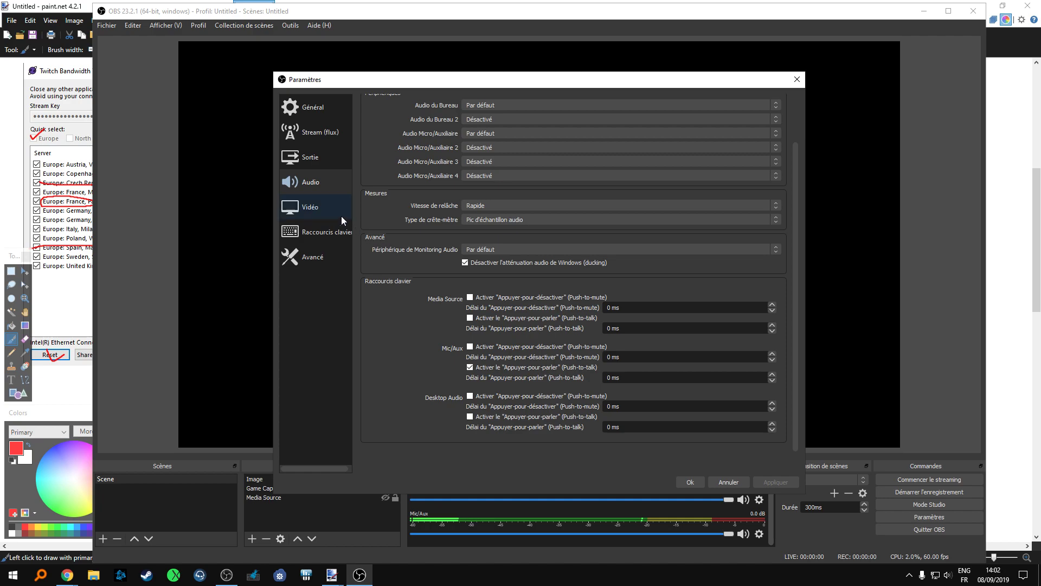
click(331, 210)
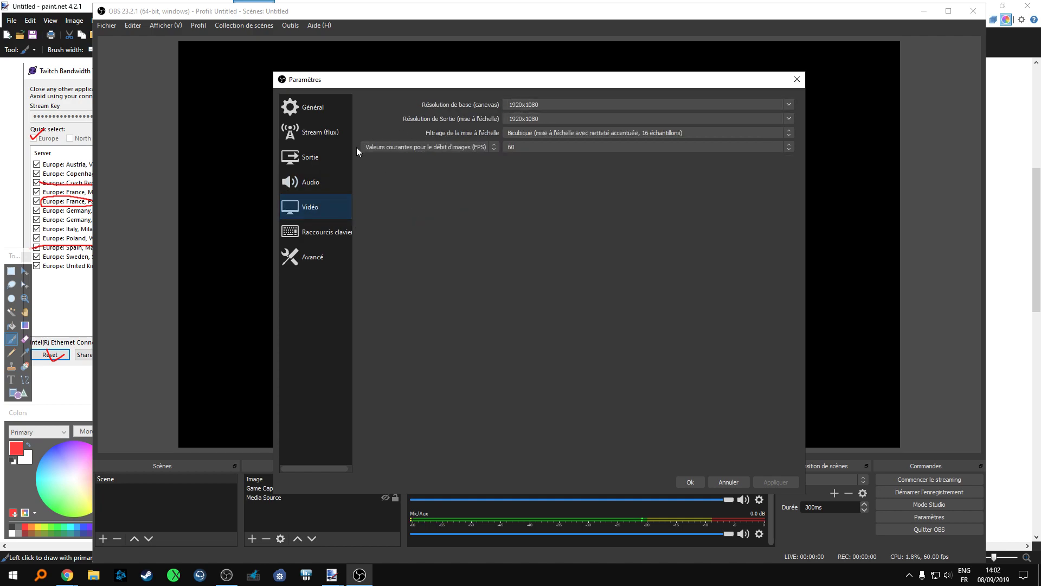
Set the streaming bitrate to 8000 Kbps in the output settings.
click(331, 132)
click(327, 156)
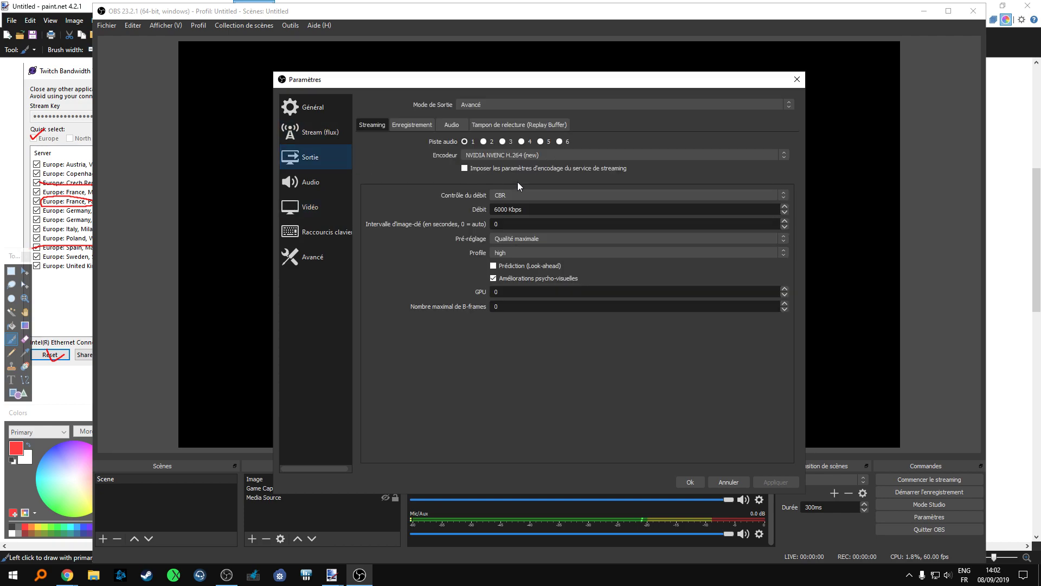
triple_click(500, 210)
click(524, 211)
drag(508, 211, 457, 215)
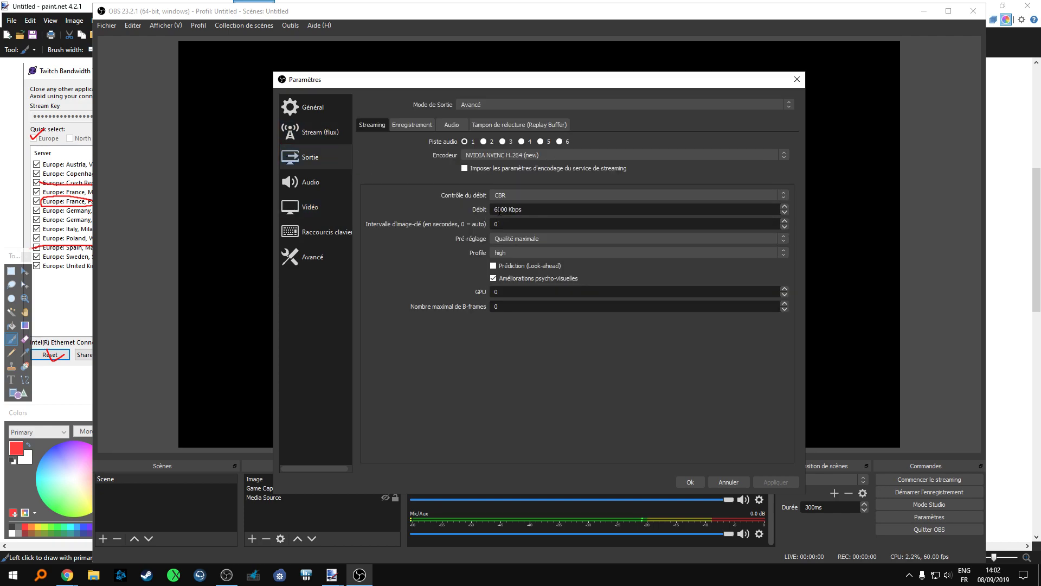
text(8)
Check the video output resolution and set the streaming bitrate back to 6000 Kbps.
click(330, 206)
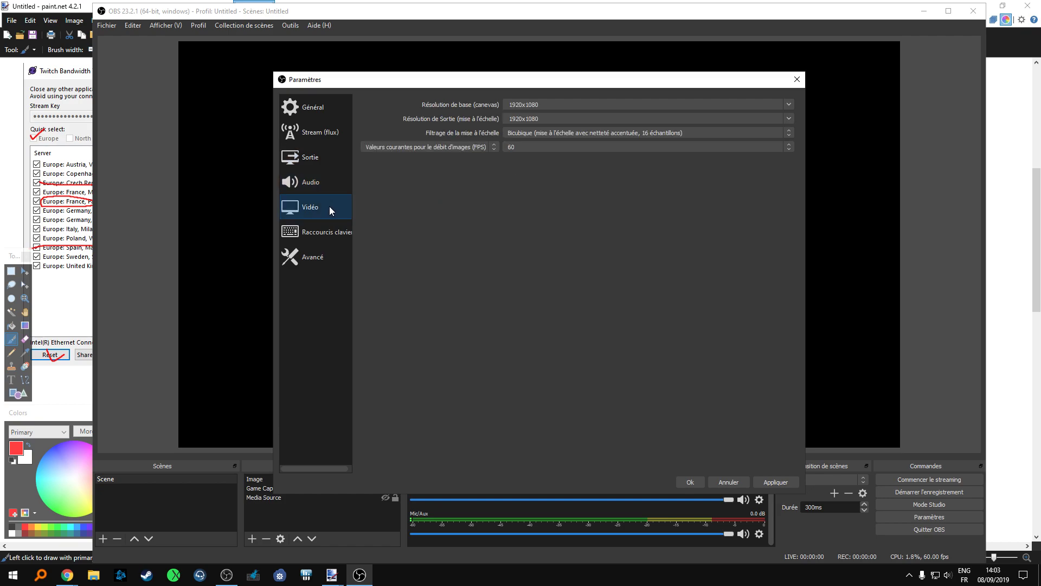
double_click(561, 119)
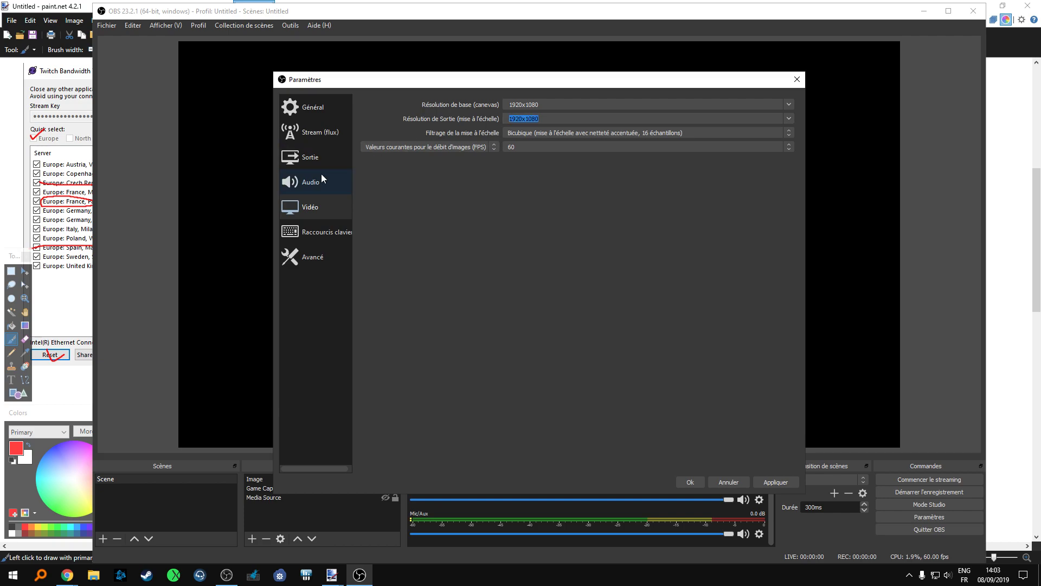
click(310, 159)
click(495, 209)
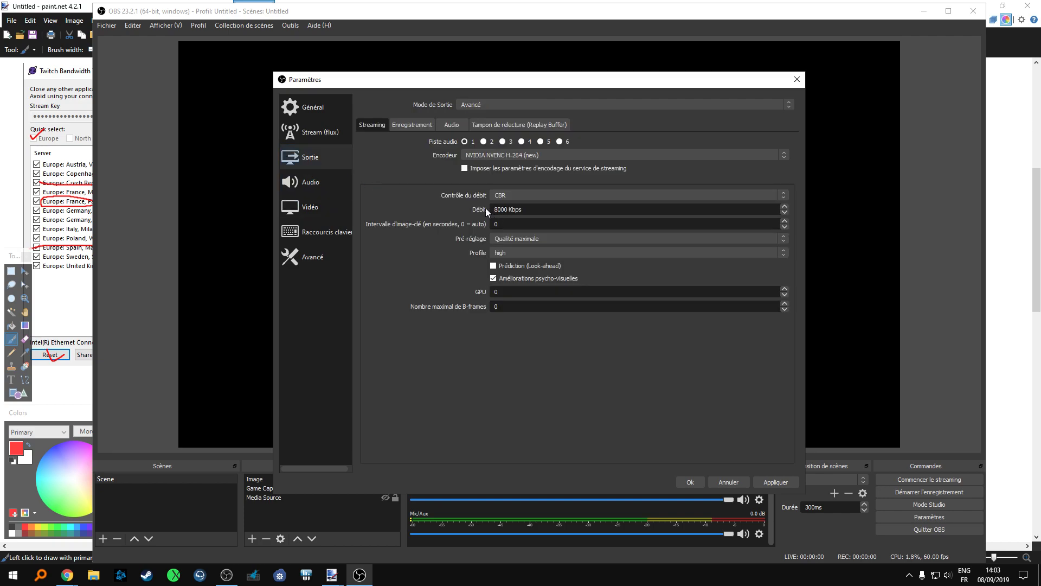
Set the scaled output resolution in the video settings to 1280x720.
click(337, 213)
click(526, 148)
click(525, 148)
drag(539, 118, 435, 116)
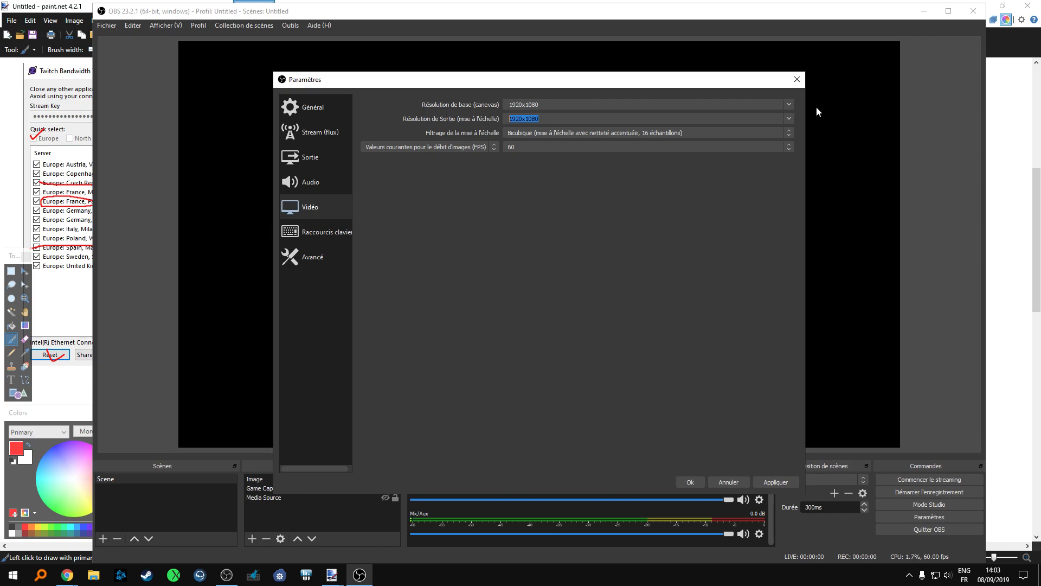
click(788, 119)
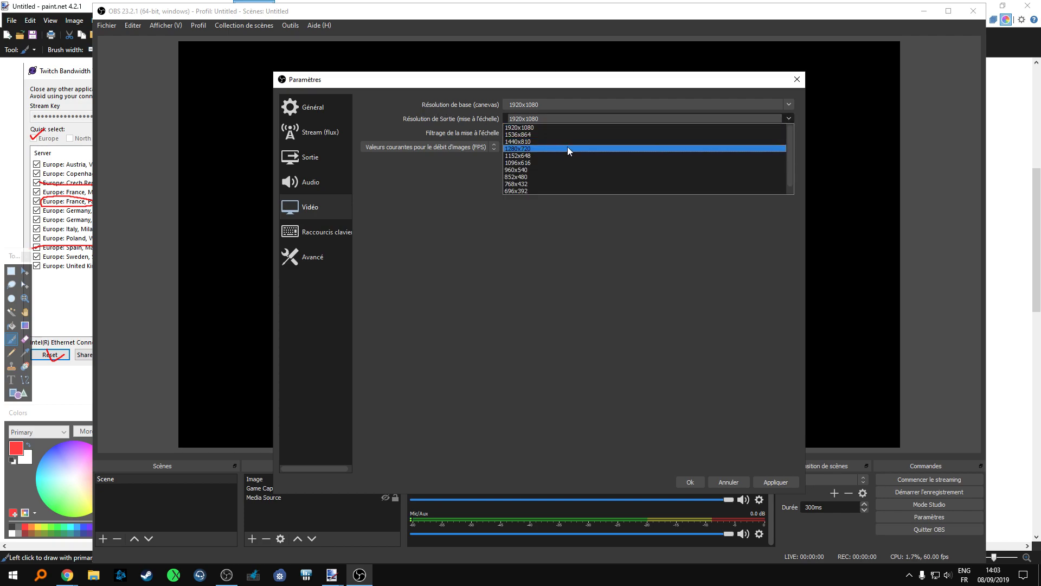
click(549, 148)
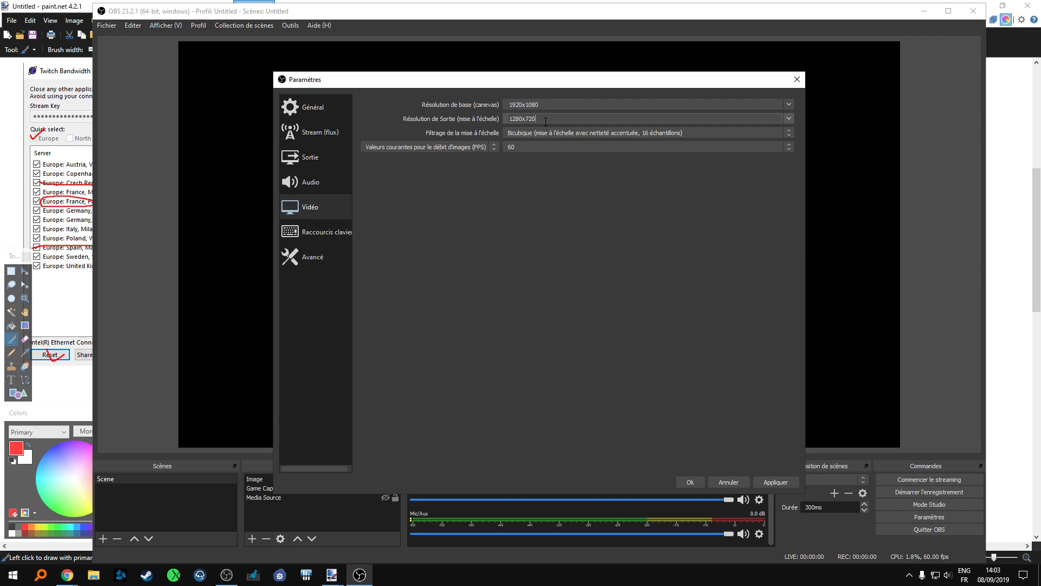
Set the scaled output resolution to 1600x900 and keep the common frame rate at 60 FPS.
drag(549, 120, 432, 119)
text(1600x900)
drag(545, 118, 441, 124)
click(543, 118)
drag(545, 118, 486, 121)
click(542, 119)
click(542, 147)
click(531, 149)
click(530, 149)
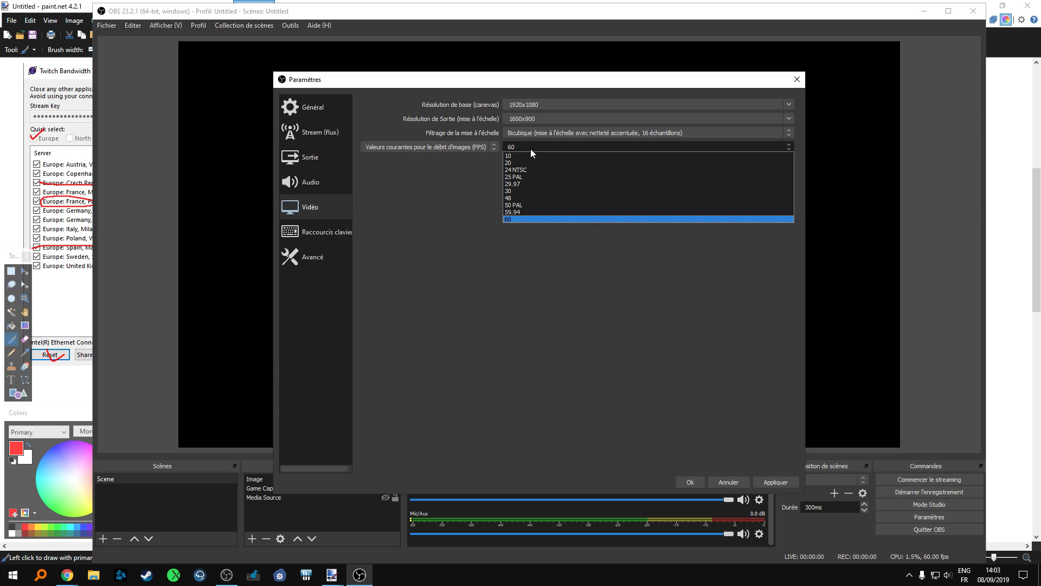
click(428, 215)
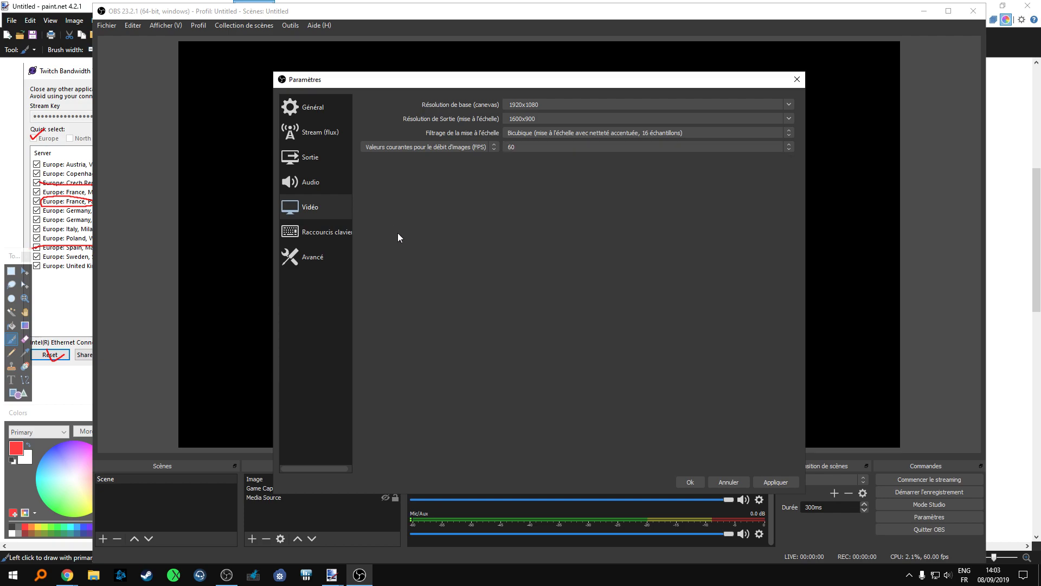
Check the Mic/Aux push-to-talk hotkey, apply the settings and close them.
click(312, 239)
scroll(434, 348, down, 10)
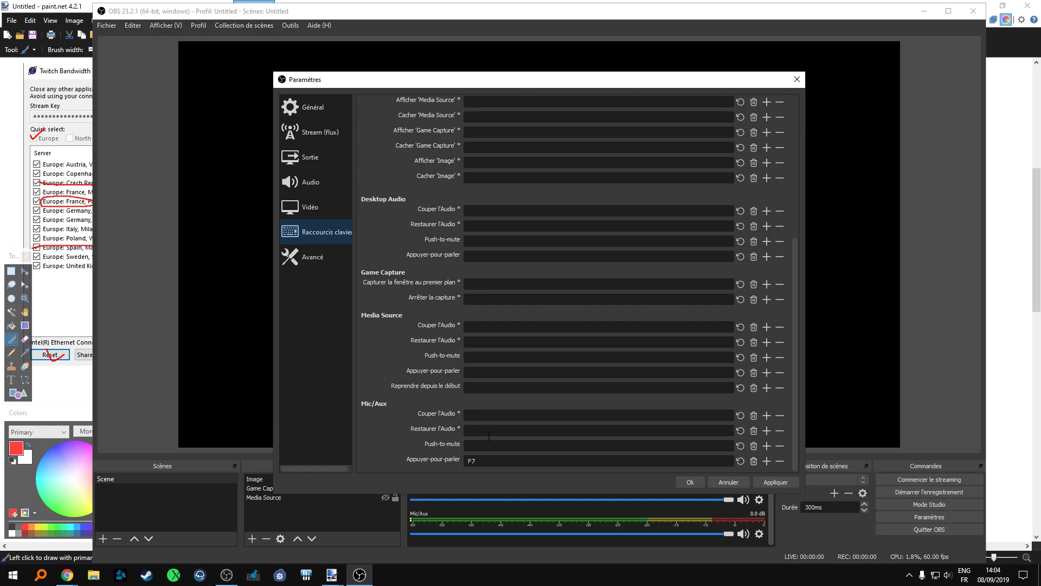
click(776, 482)
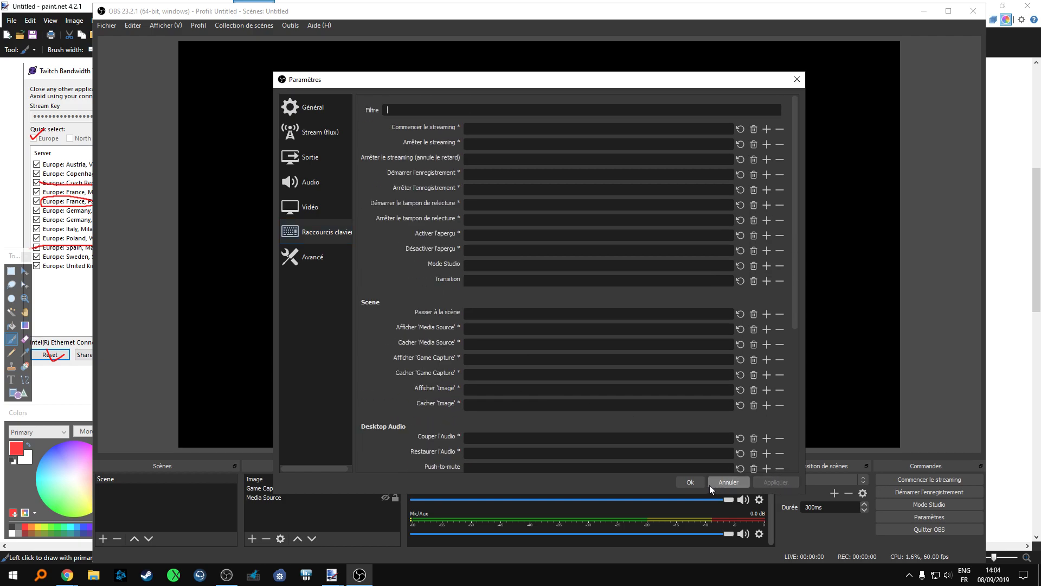
click(704, 482)
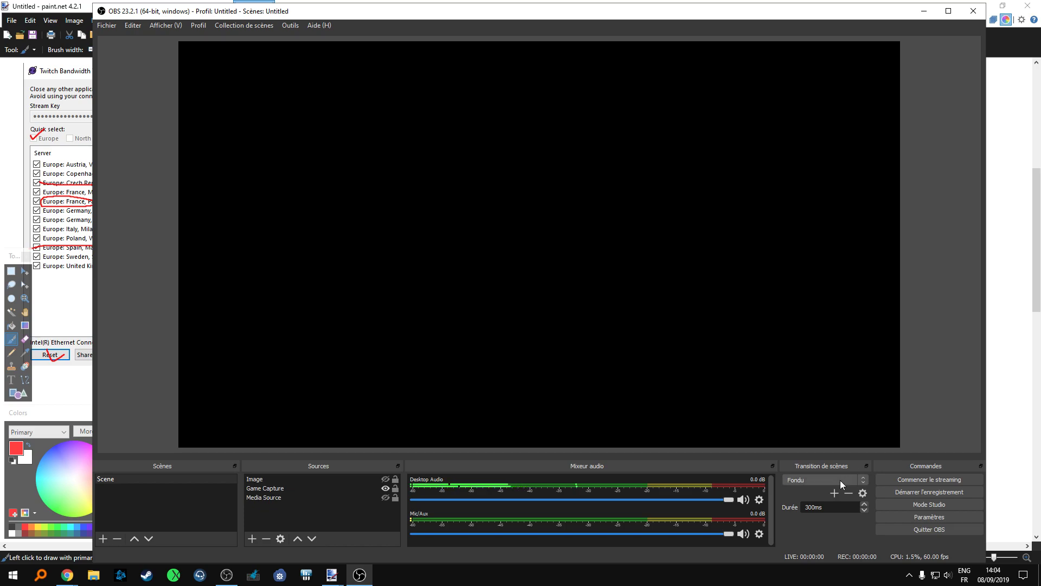
Reopen the output settings and set the streaming encoder to x264 with a bitrate of 6000 Kbps.
click(910, 516)
click(314, 164)
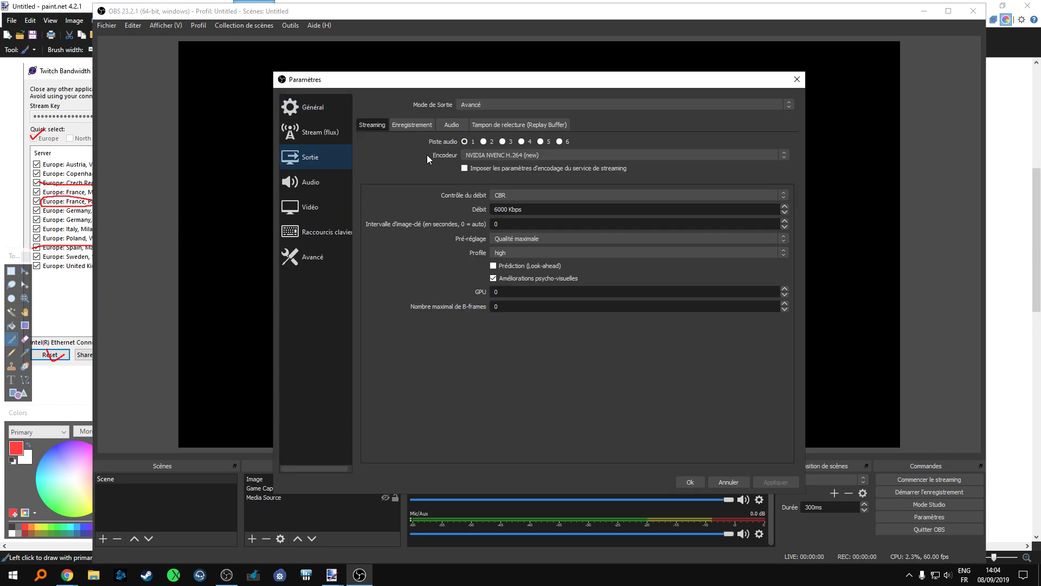
click(519, 154)
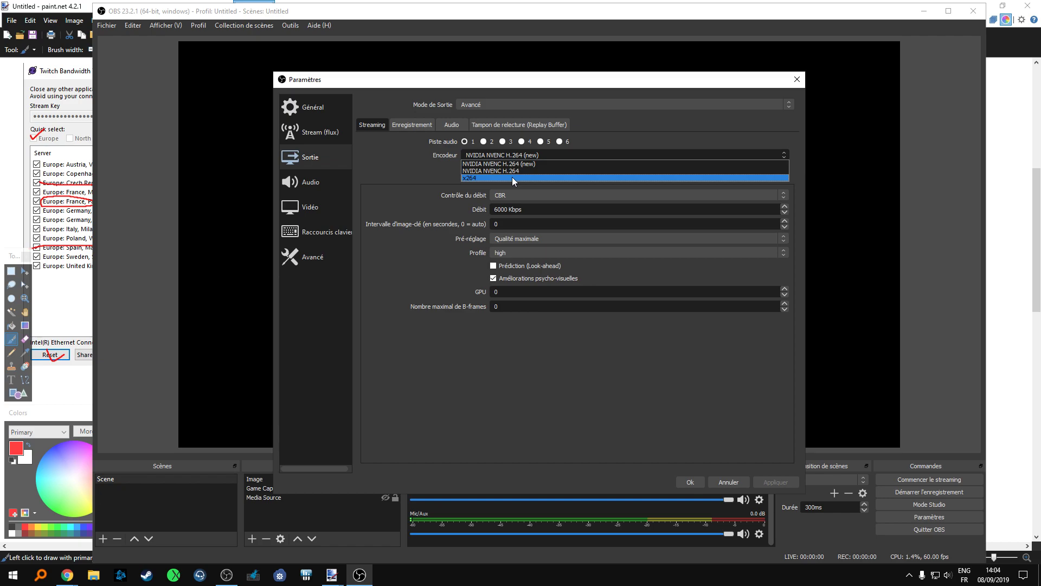
click(512, 177)
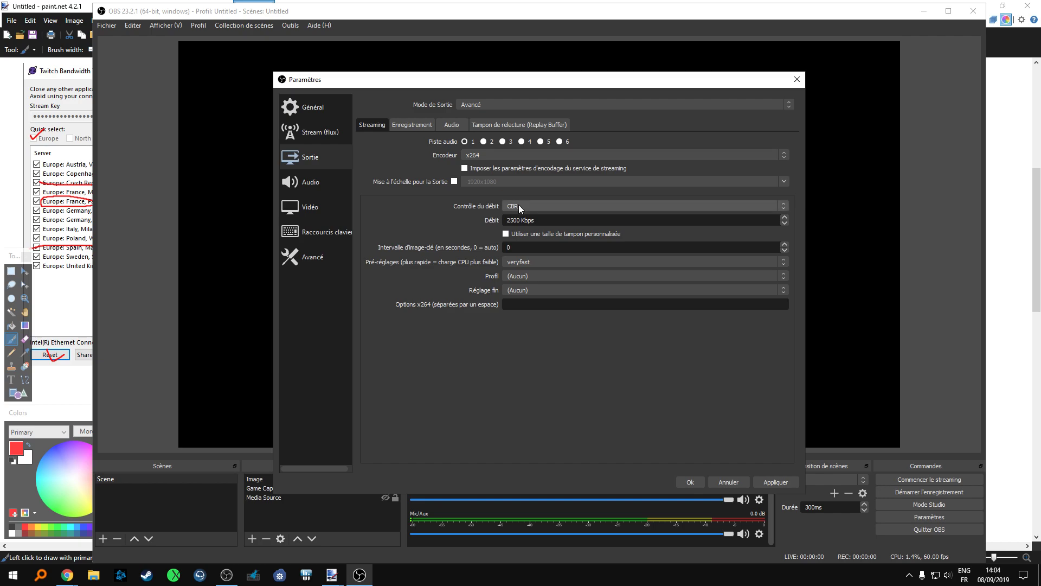
drag(514, 219, 463, 226)
text(60)
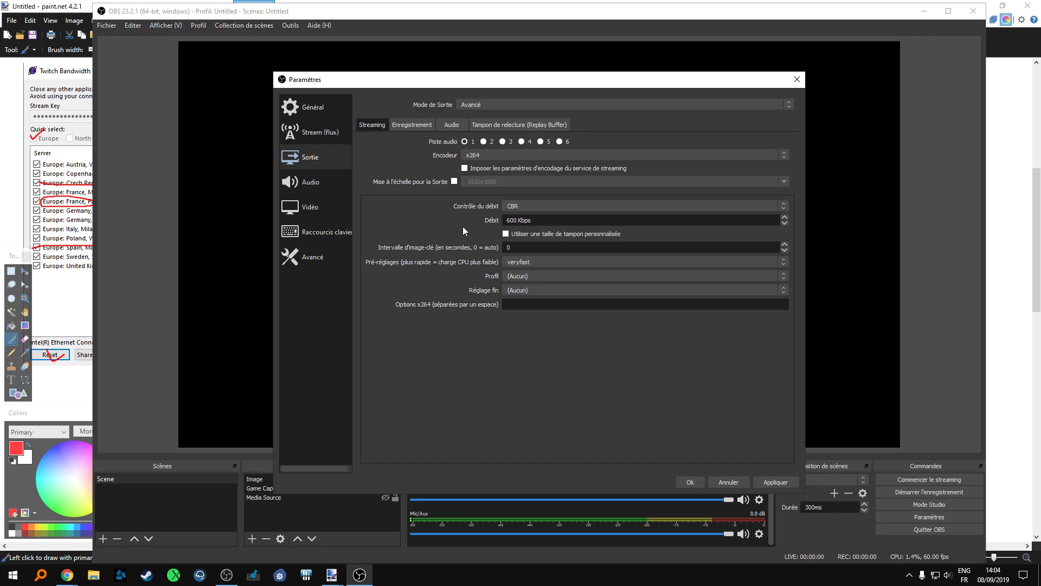
drag(563, 222, 424, 223)
Try the ultrafast CPU preset for the x264 encoder and return it to veryfast.
click(526, 262)
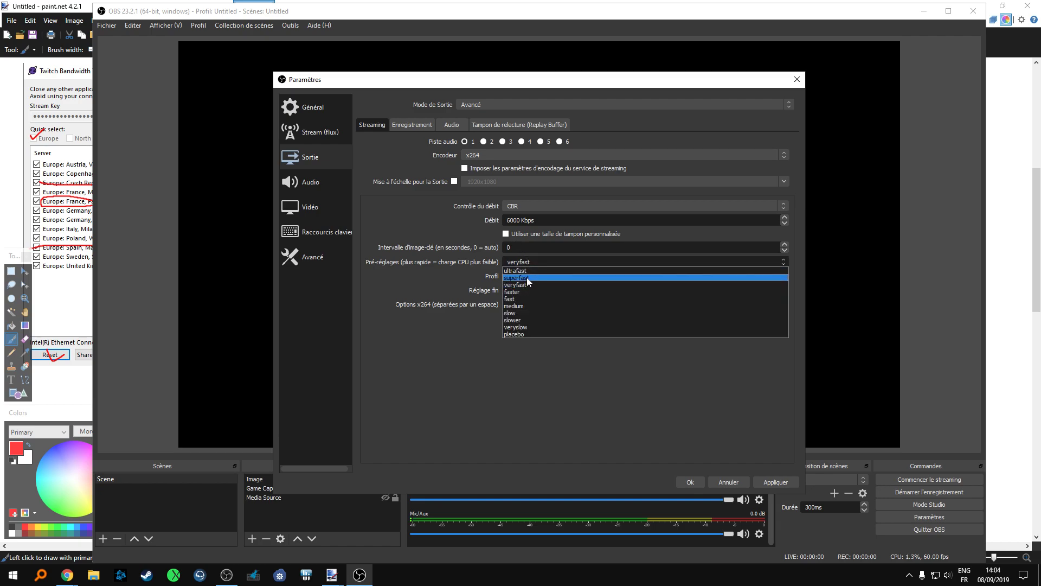
click(473, 255)
click(513, 261)
click(538, 271)
click(536, 262)
click(531, 272)
click(533, 264)
click(522, 283)
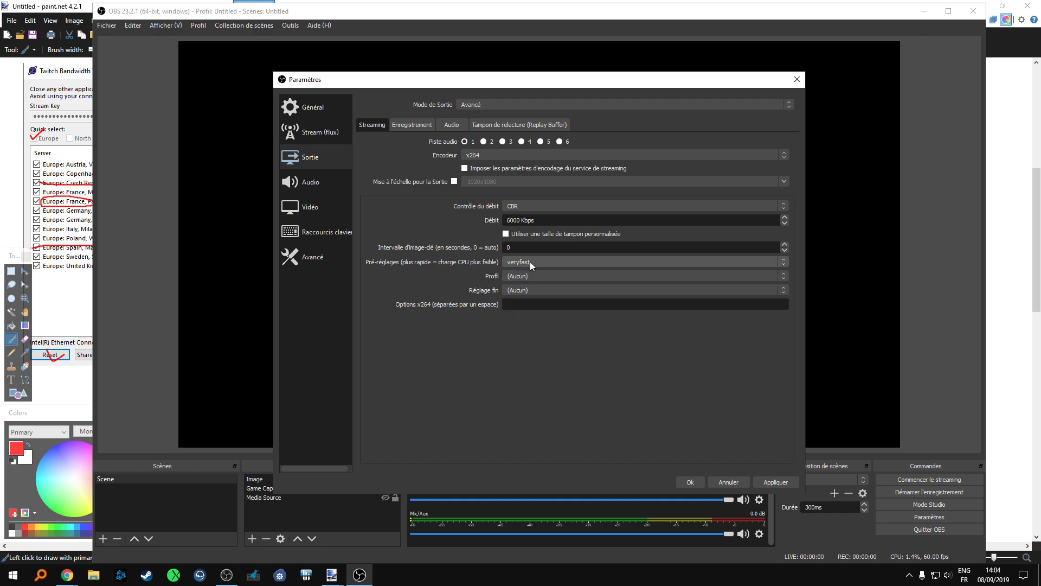
Try the faster and fast x264 presets, leaving the preset on faster.
click(529, 262)
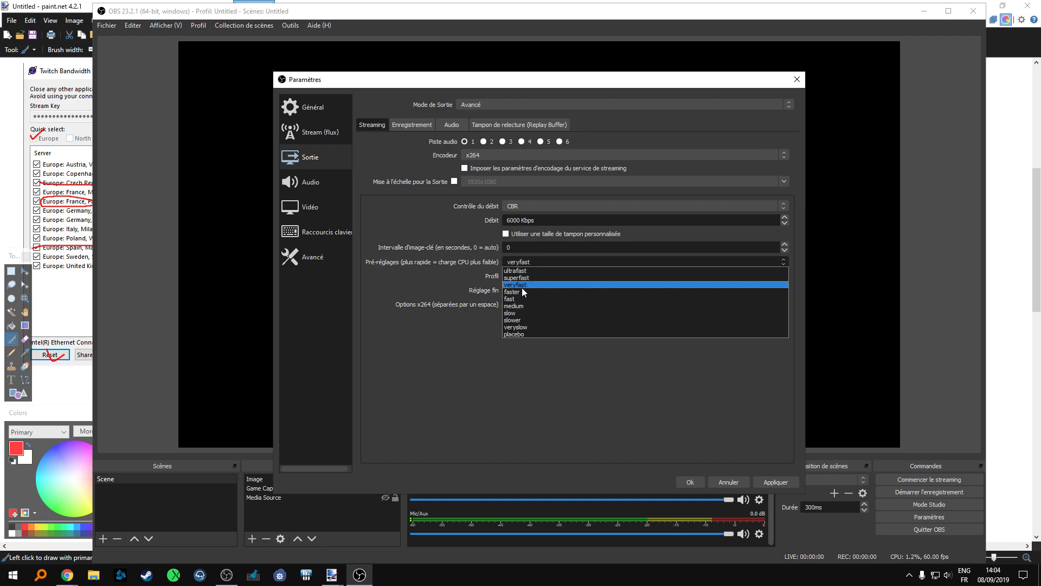
click(522, 291)
click(532, 263)
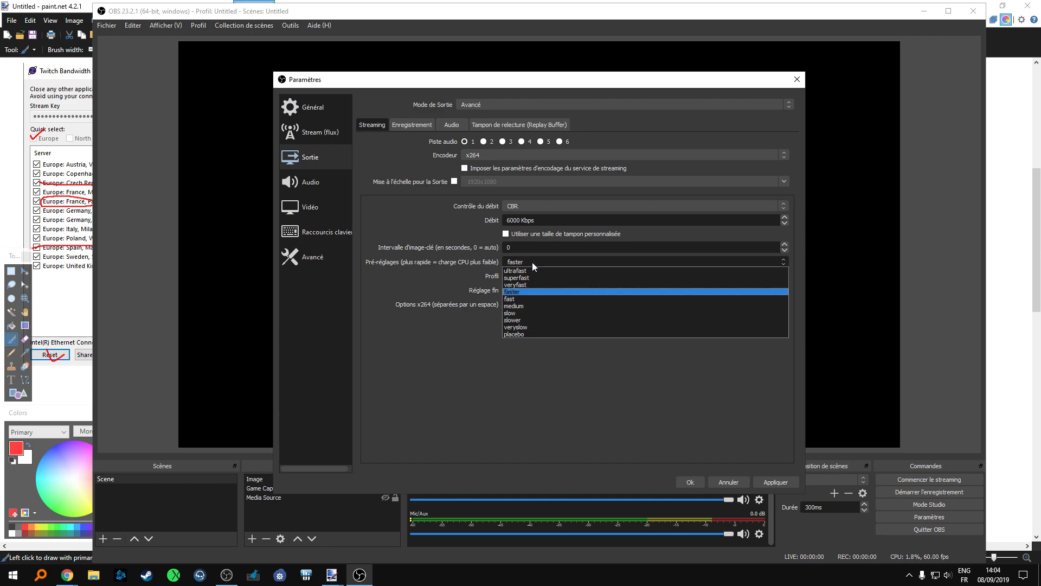
click(529, 298)
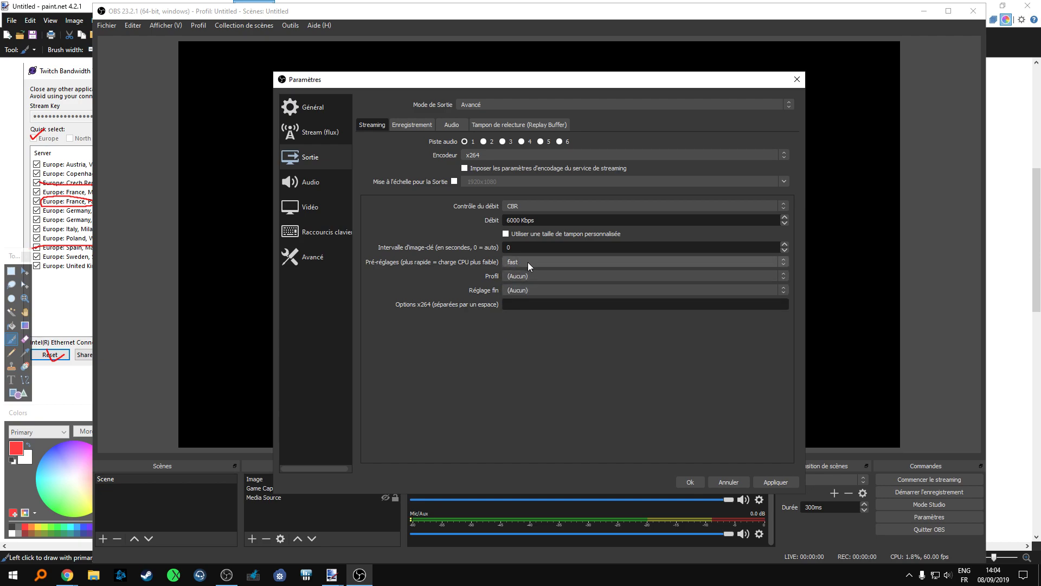
click(528, 262)
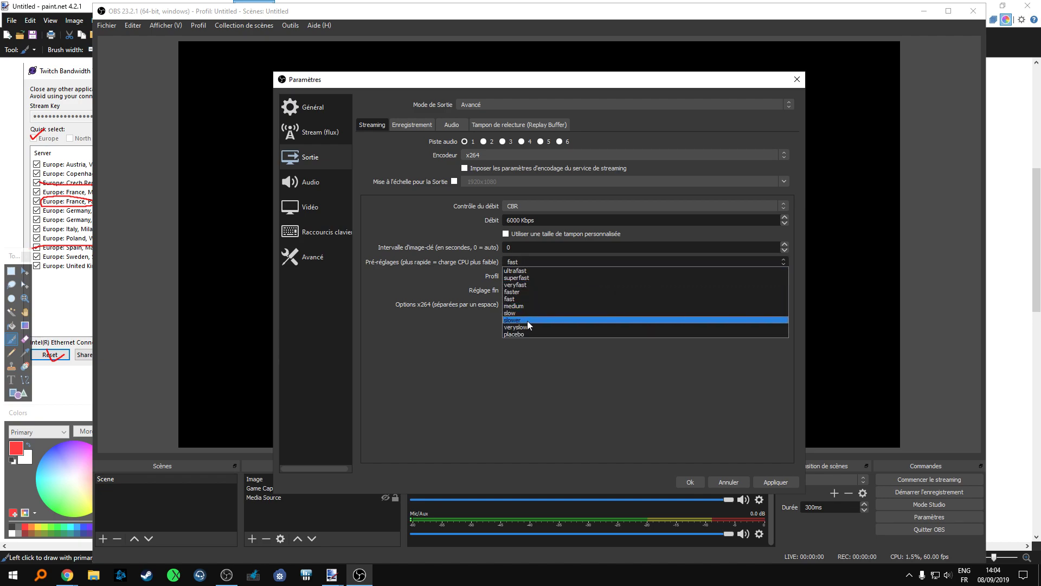
click(534, 293)
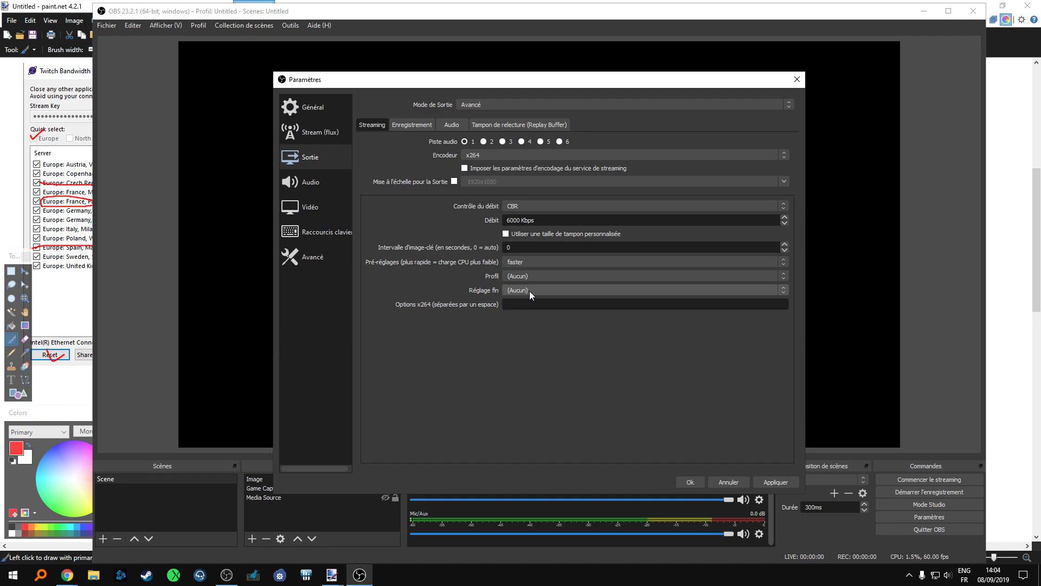
click(534, 262)
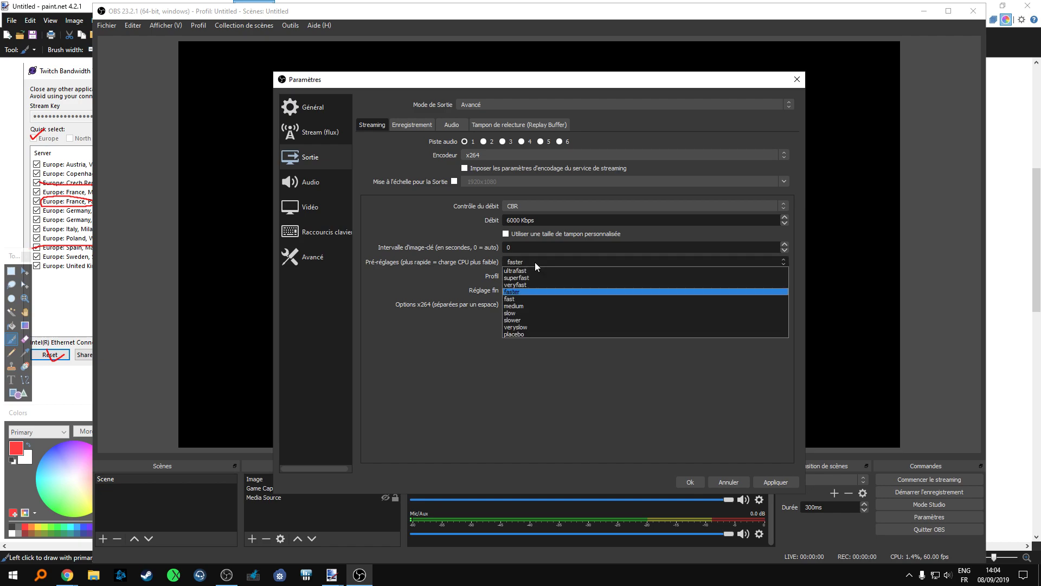
click(529, 291)
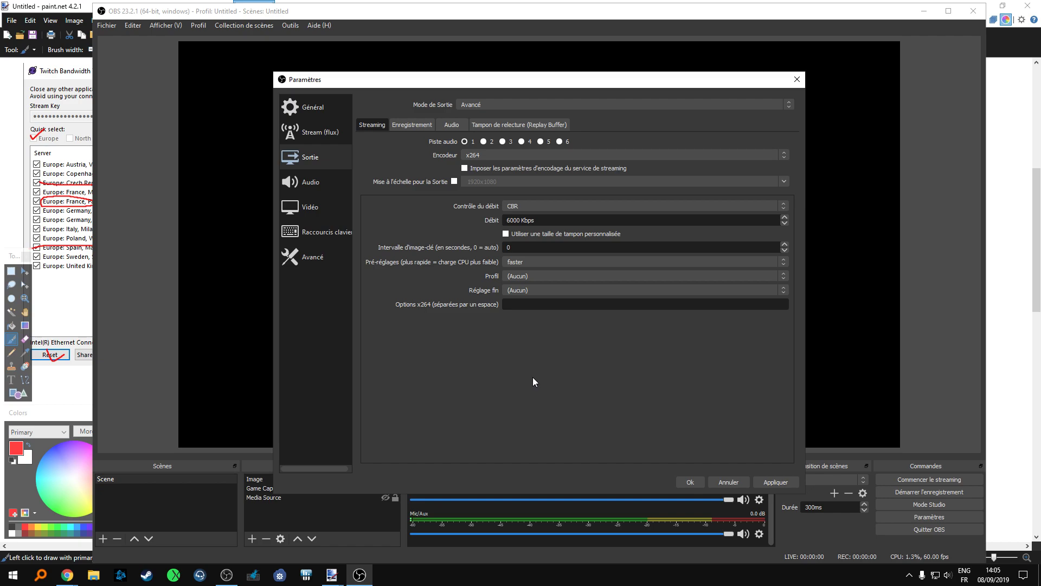
Set the x264 preset to veryfast and apply the output settings.
click(531, 263)
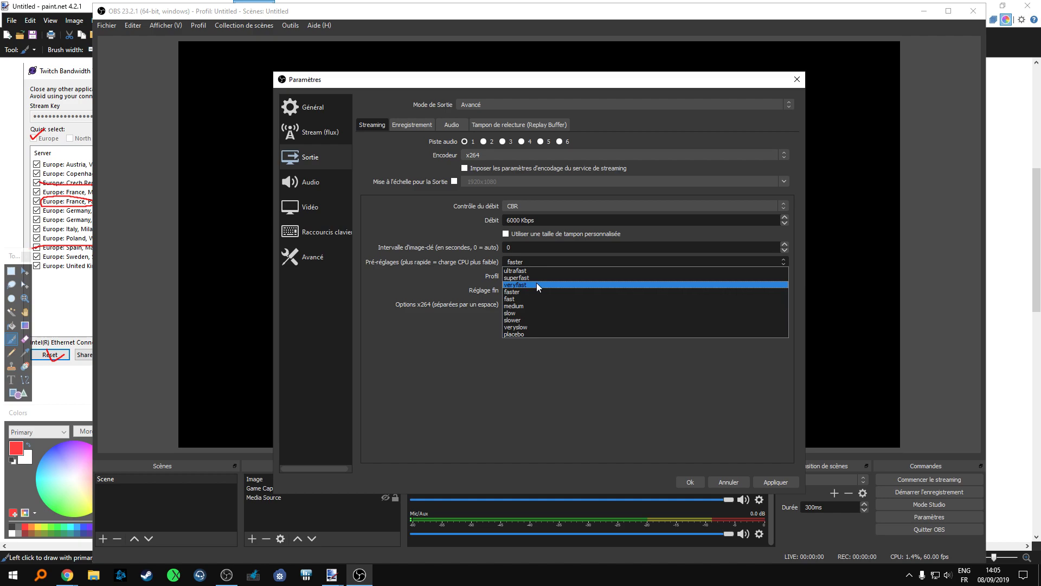
click(536, 282)
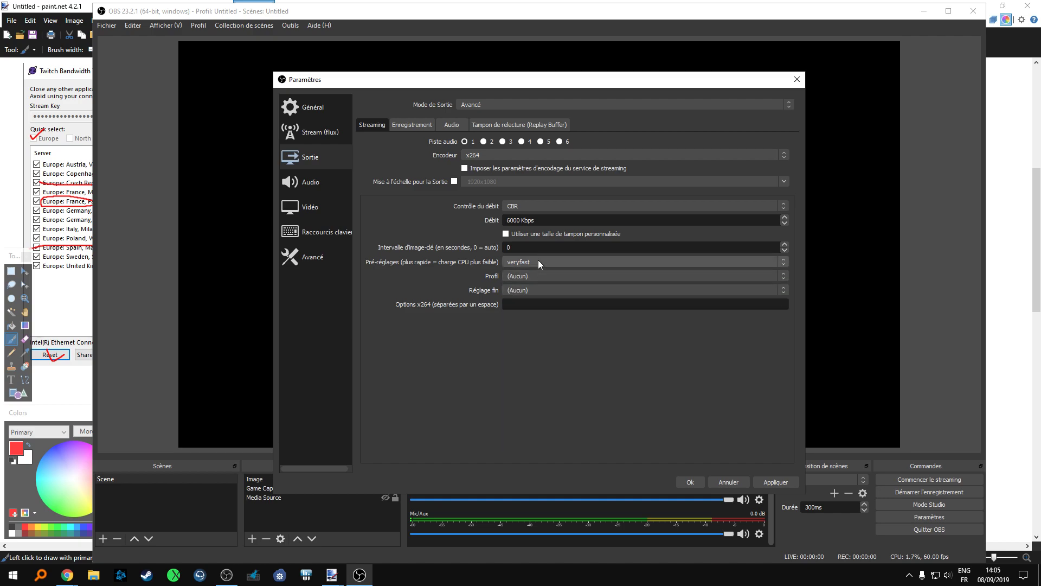
click(775, 482)
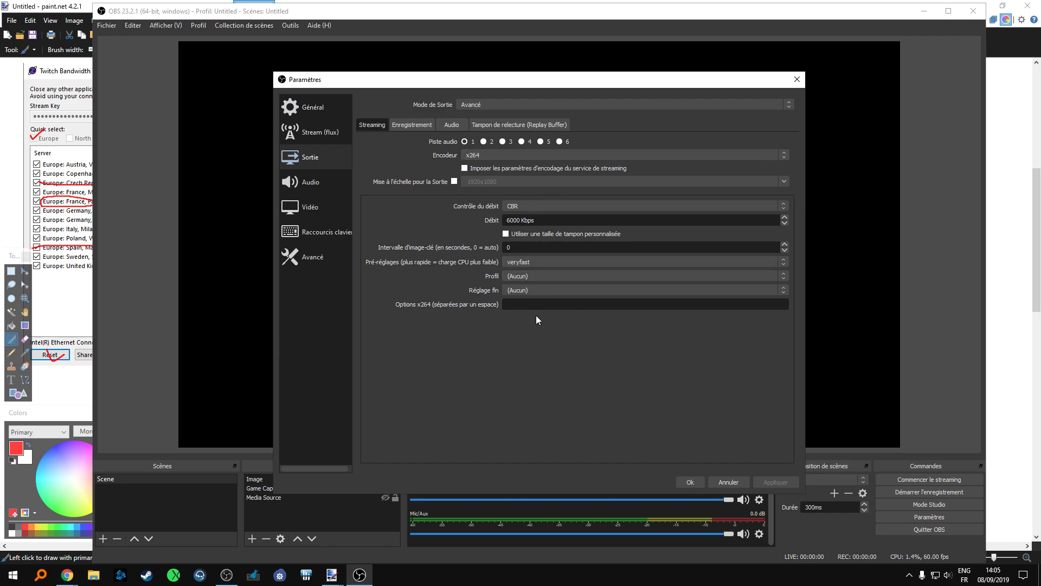
Review the x264 preset options, the video settings and the advanced settings, and cancel out of the settings.
click(516, 262)
click(512, 243)
click(318, 208)
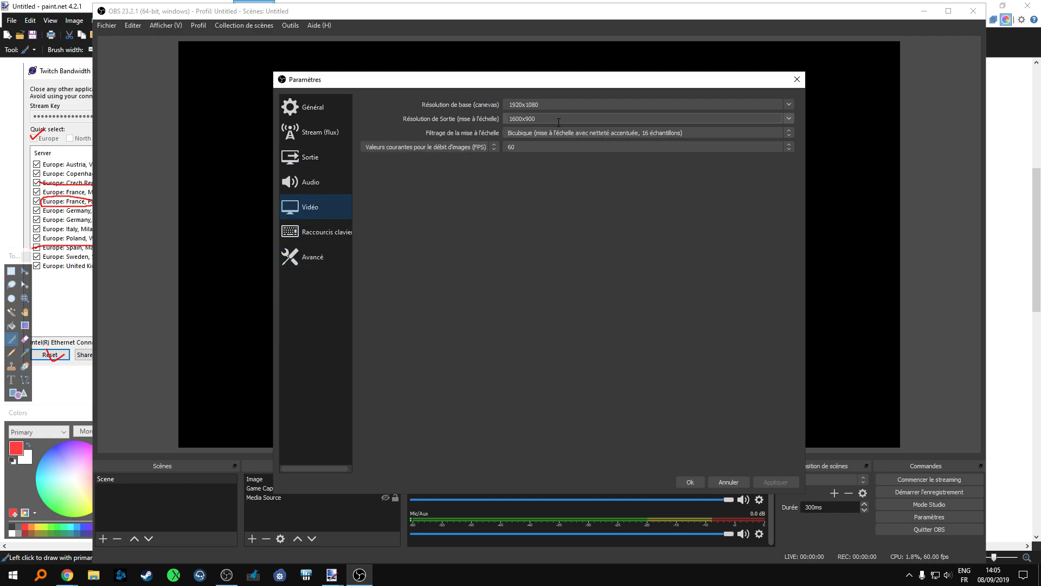
click(320, 257)
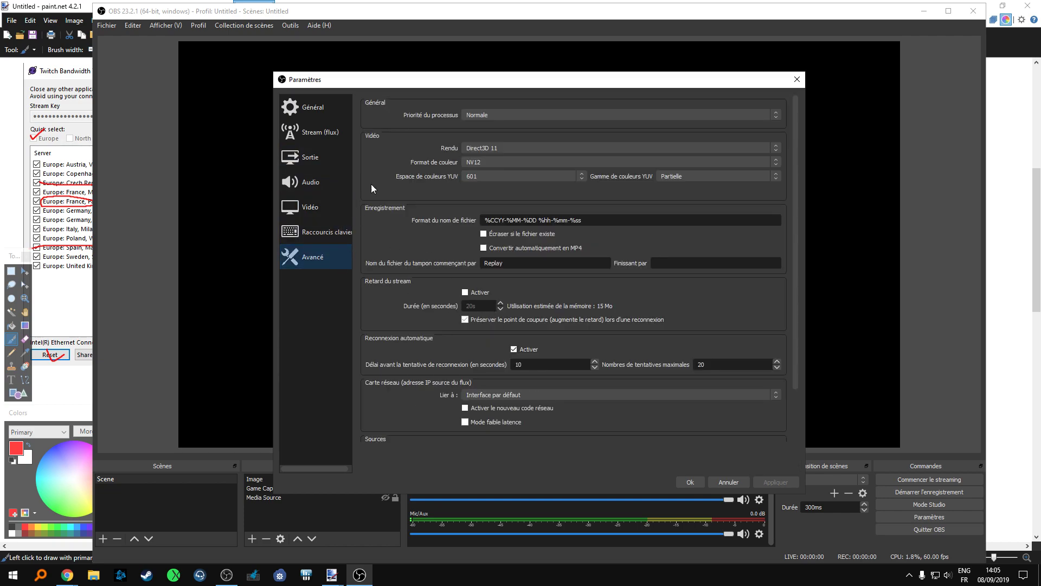
click(733, 482)
click(861, 413)
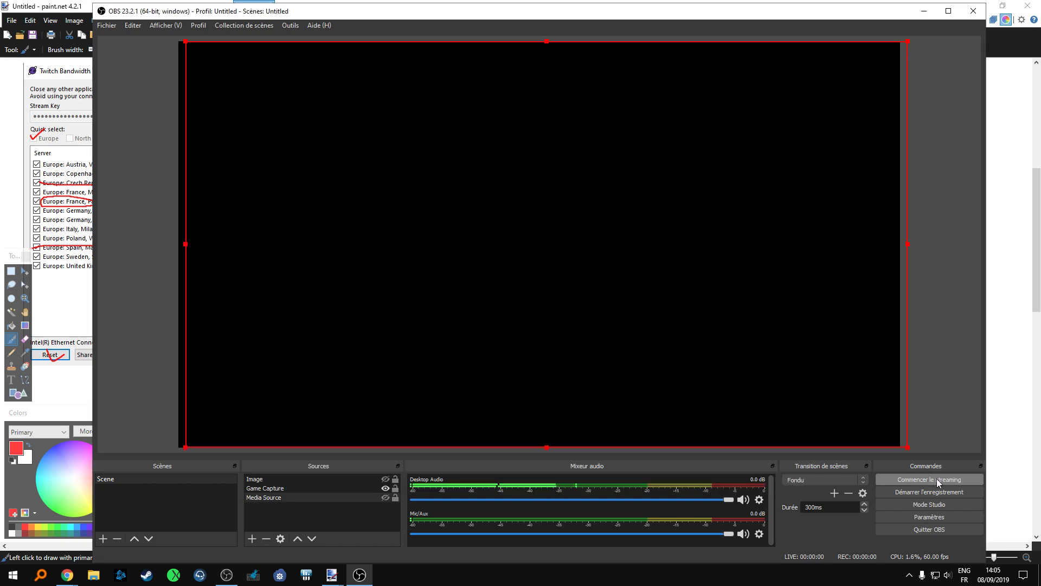